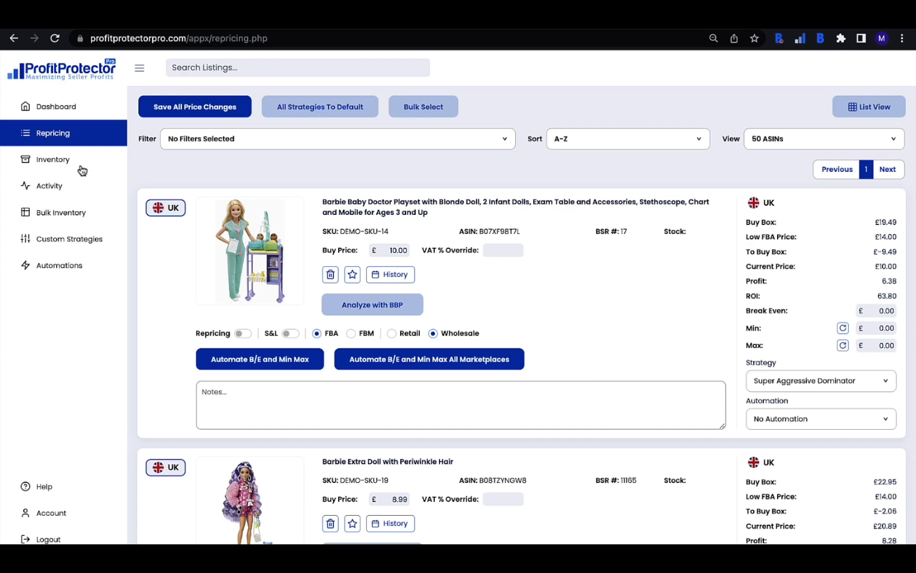
Visit the Dashboard and Inventory pages and return to the Repricing listings
click(62, 107)
click(57, 137)
click(67, 154)
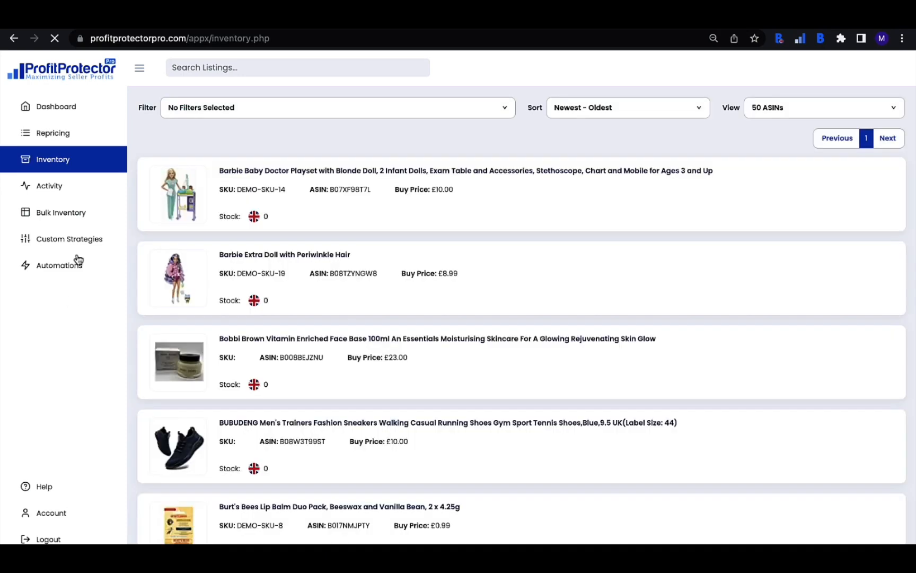
click(75, 137)
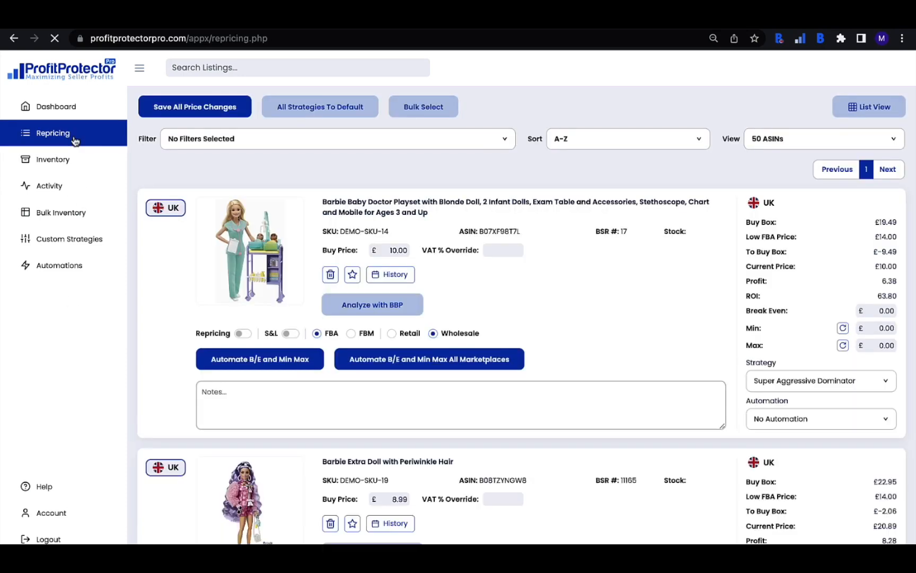
Collapse and restore the navigation sidebar, and browse the repricing listings
click(140, 71)
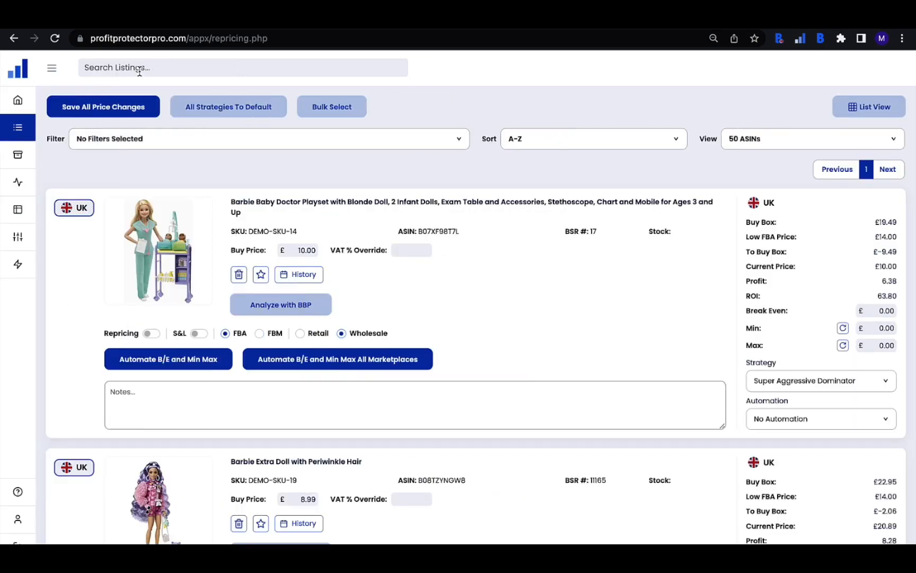
click(52, 69)
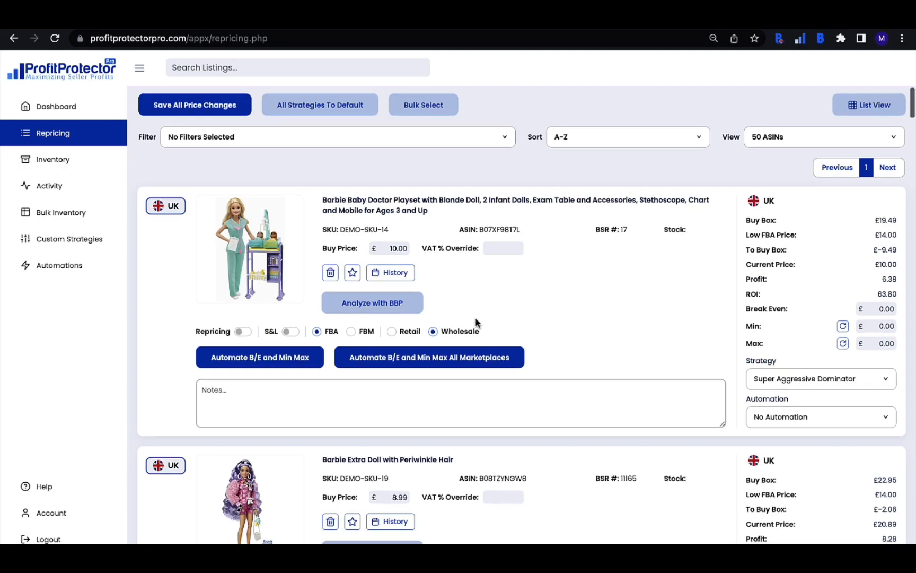
scroll(478, 321, down, 5)
scroll(566, 451, down, 7)
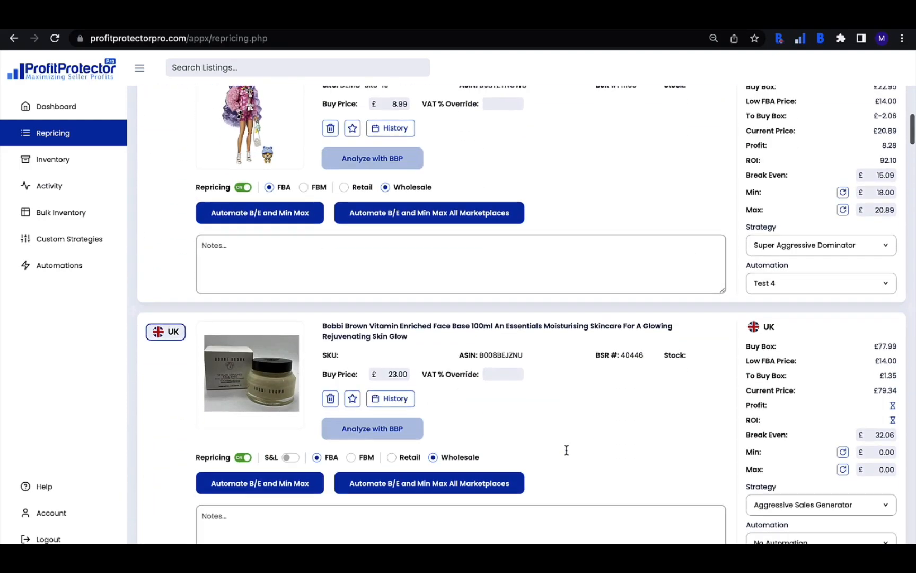
scroll(566, 454, down, 3)
scroll(567, 454, up, 20)
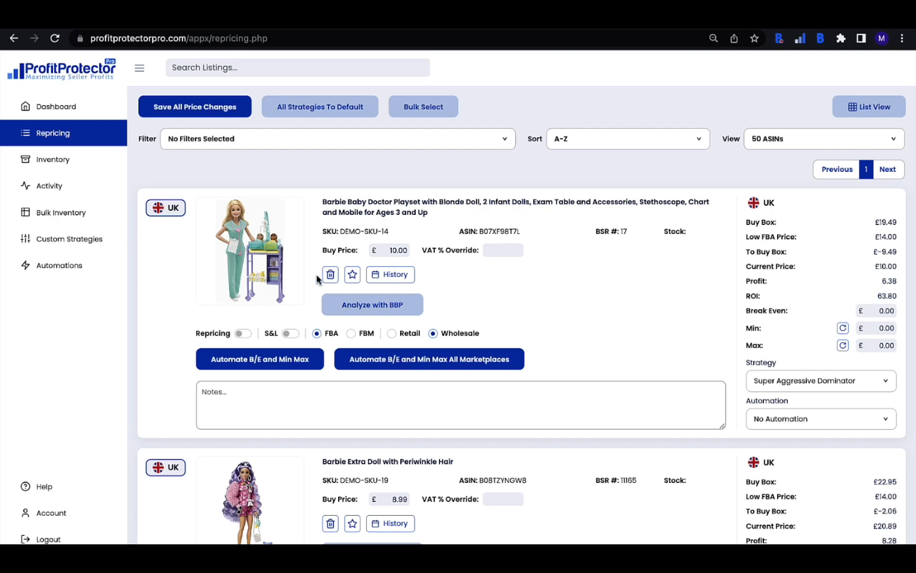
Mark the Barbie Baby Doctor Playset listing as a favorite and remove the mark again
mouse_move(329, 280)
click(351, 283)
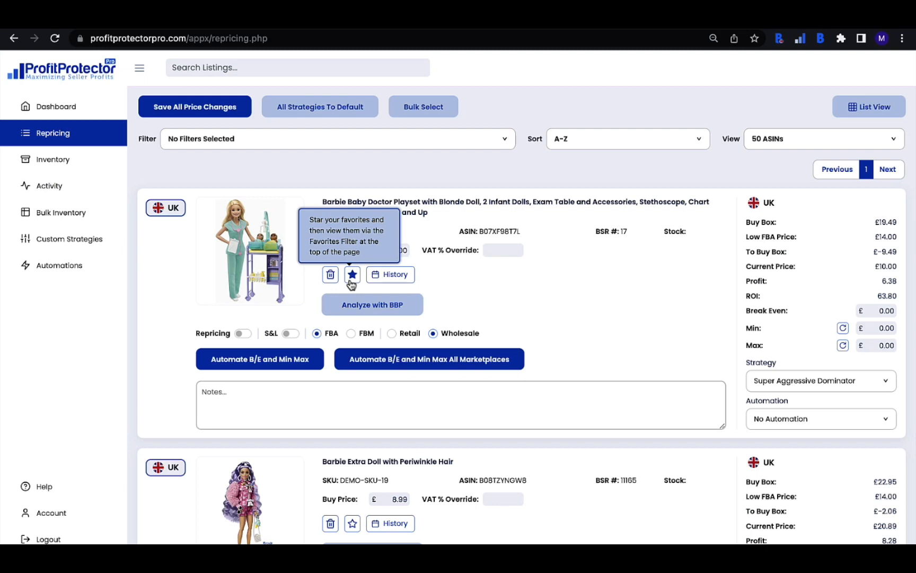
click(351, 277)
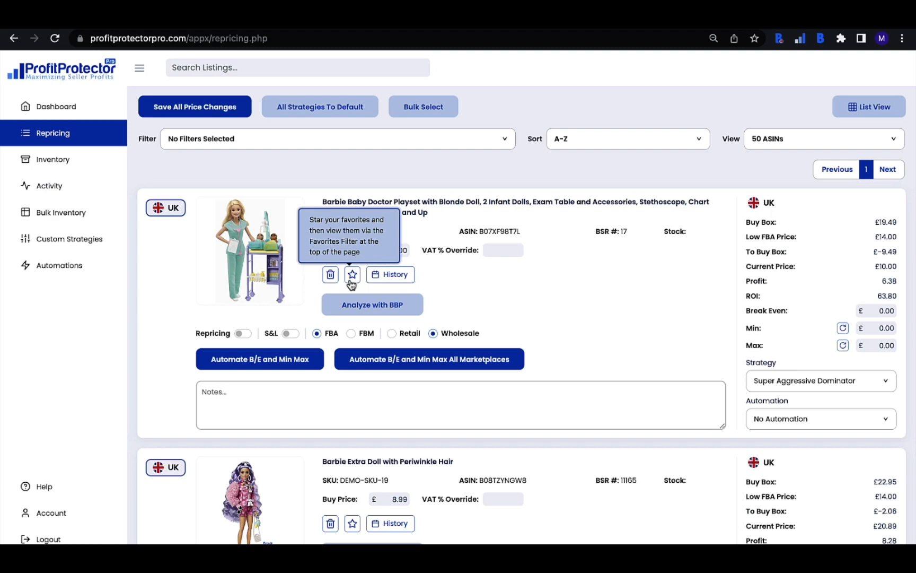
Review the history of the Barbie Baby Doctor Playset and analyze the product with BuyBotPro on Amazon
click(392, 281)
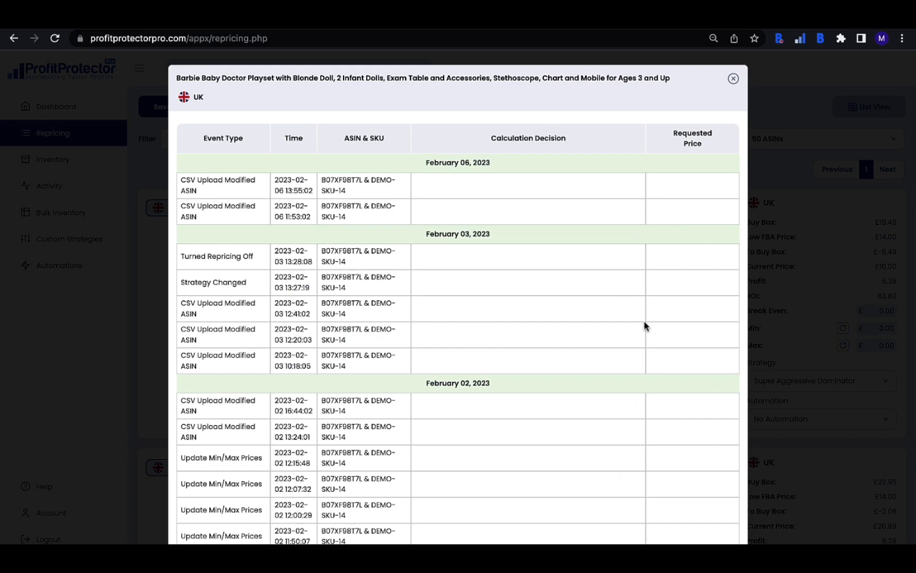
click(732, 79)
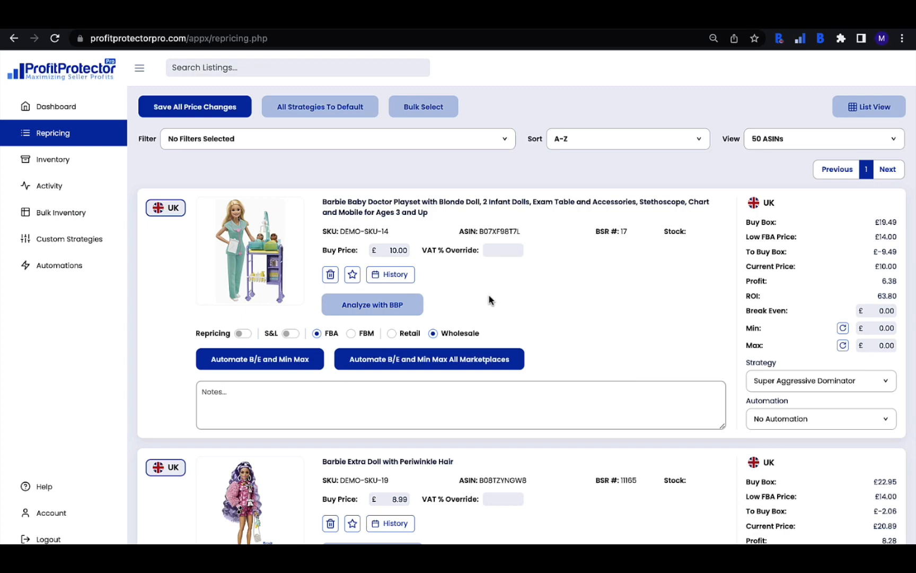
click(364, 310)
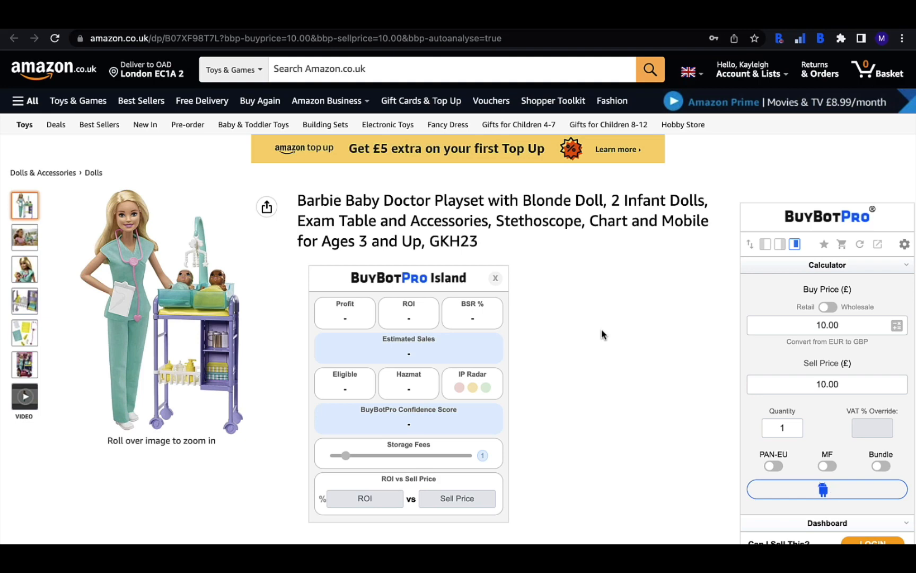
scroll(675, 395, down, 3)
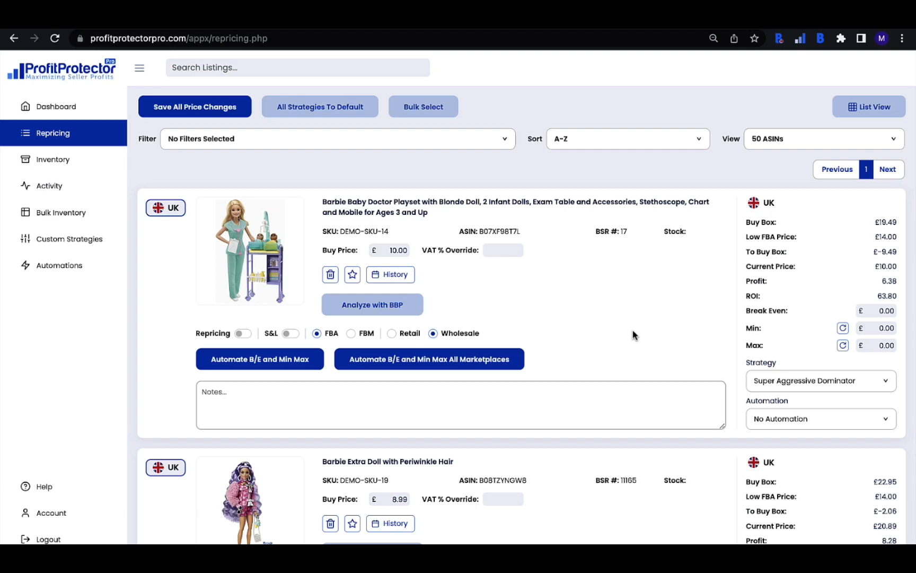
Turn S&L on and back off for the Barbie Baby Doctor Playset
click(291, 334)
click(291, 334)
Review the available strategy and automation options of the Barbie Baby Doctor Playset without changing either
click(809, 380)
scroll(791, 411, down, 5)
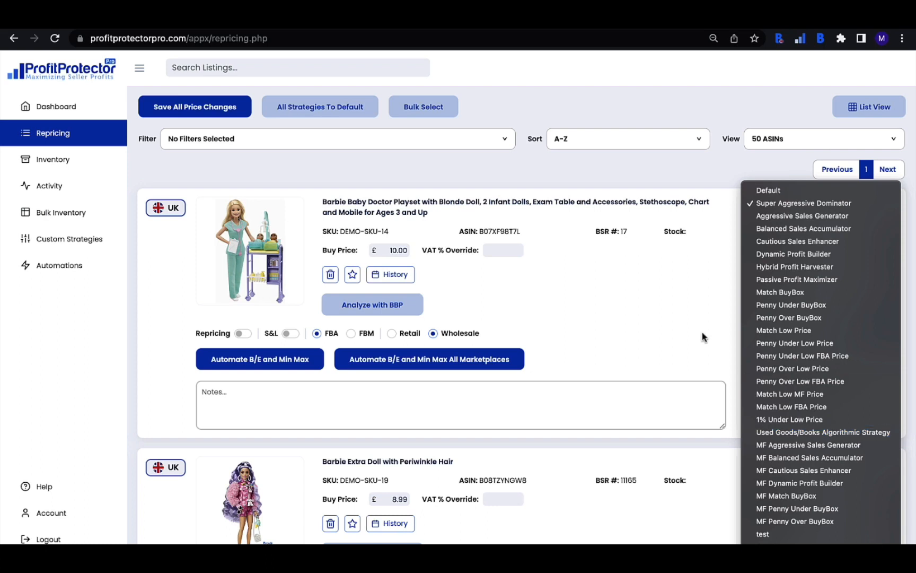
click(702, 333)
click(793, 417)
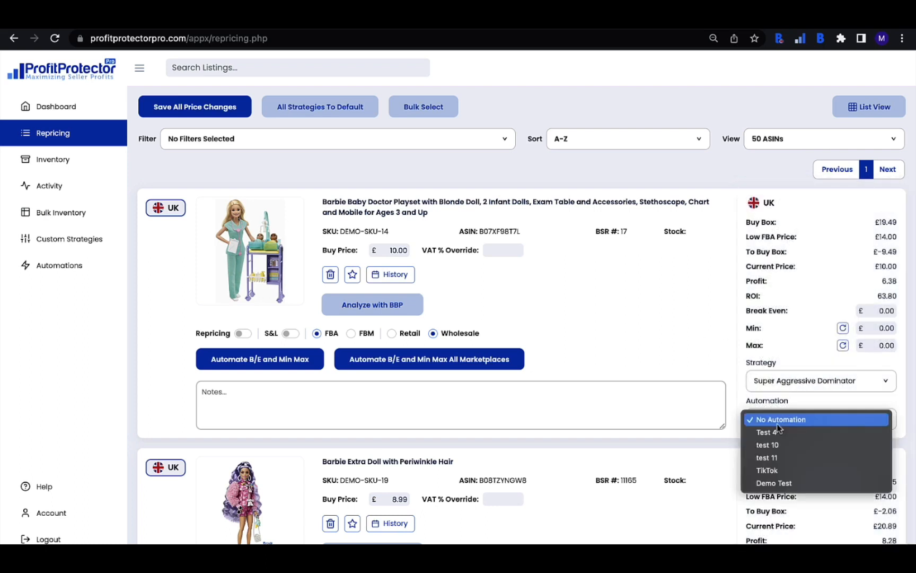
click(719, 368)
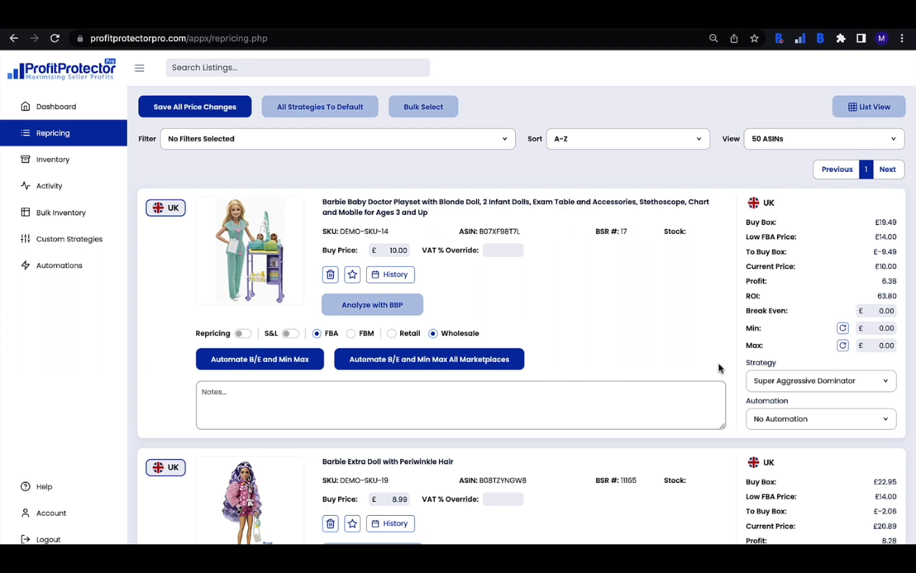
click(773, 412)
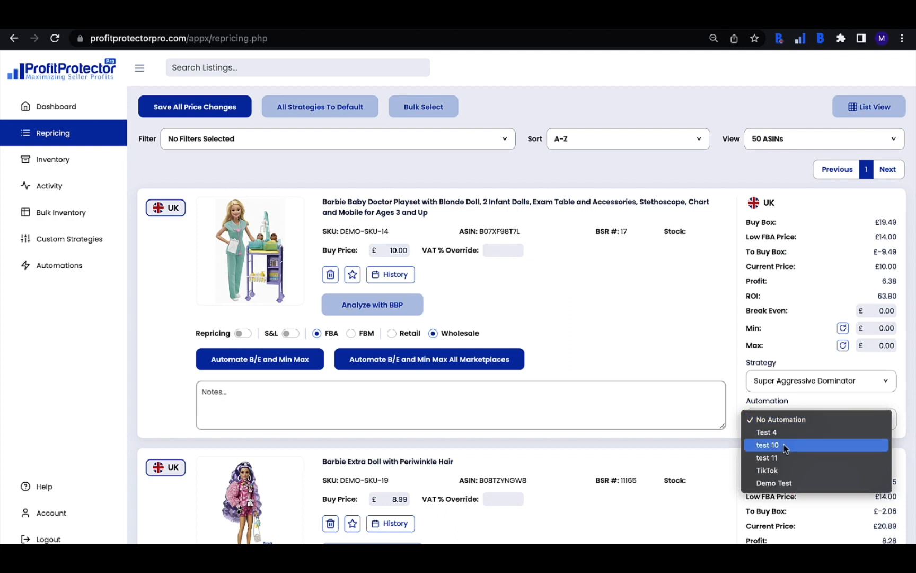
click(616, 401)
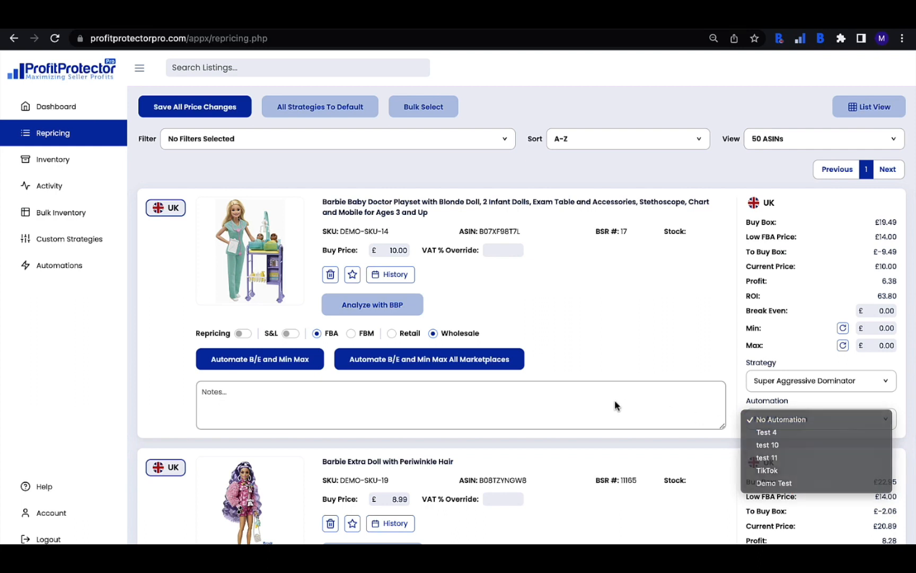
Add the note "Check on this" to the Barbie Baby Doctor Playset listing
click(501, 400)
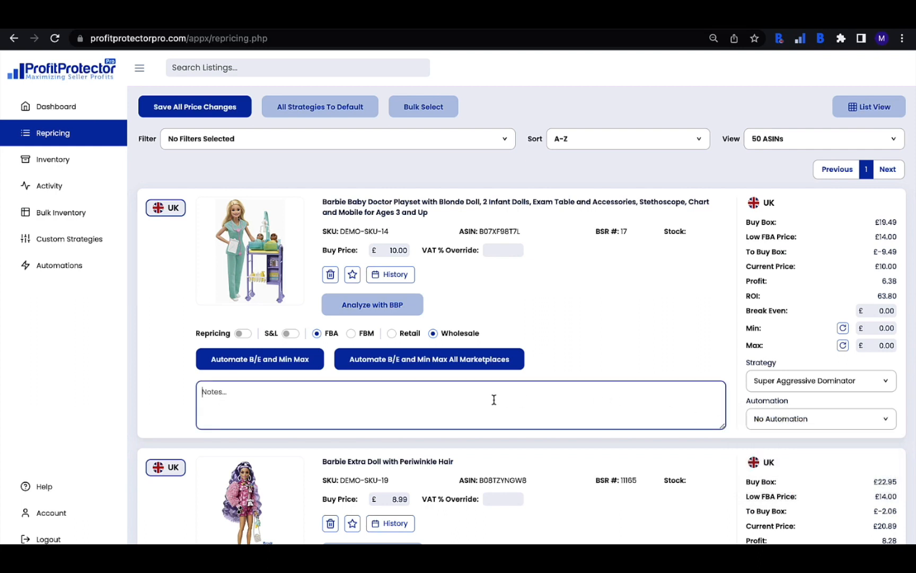
text(Check on this)
Look over the Barbie Extra Doll, Bobbi Brown and BUBUDENG listings, and return to the first listing
scroll(433, 337, down, 3)
scroll(433, 337, up, 3)
scroll(565, 426, down, 1)
scroll(565, 427, down, 8)
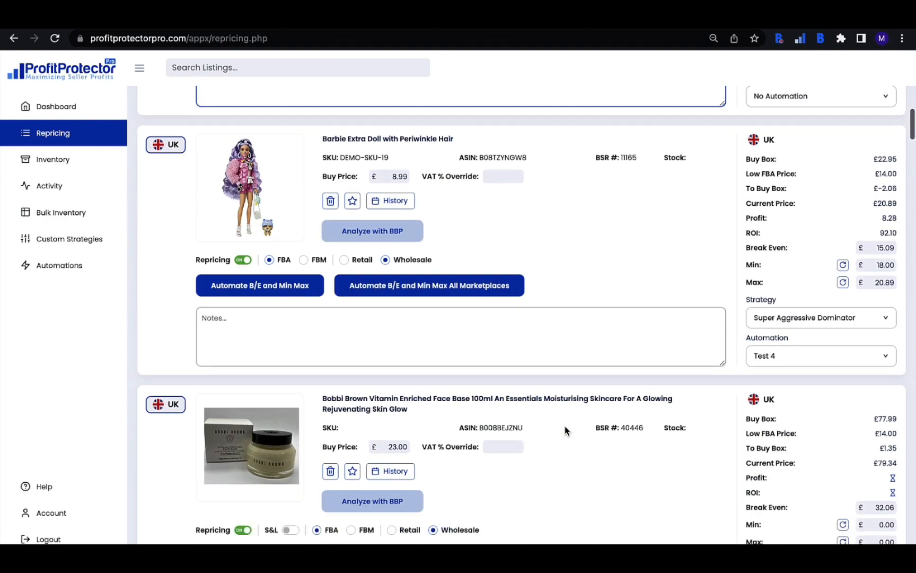
scroll(565, 427, down, 2)
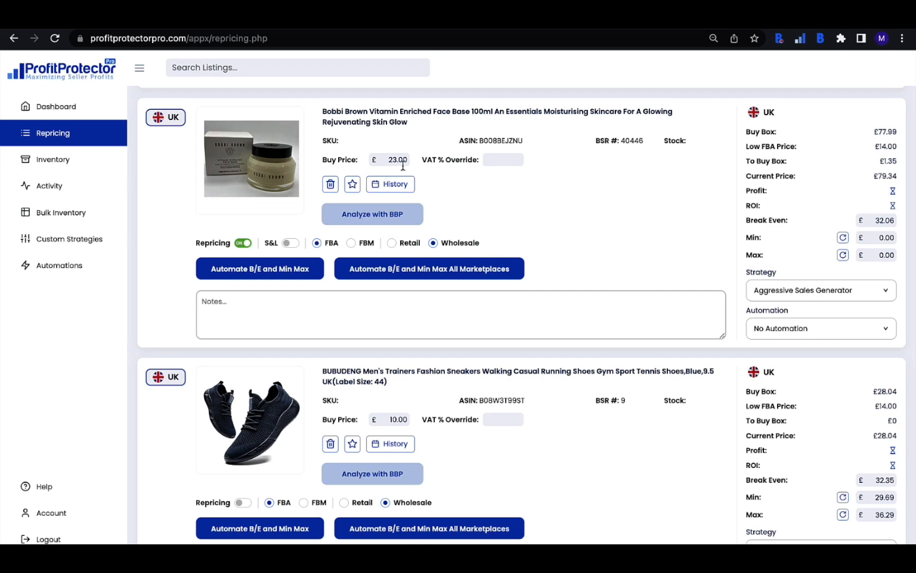
scroll(405, 262, up, 5)
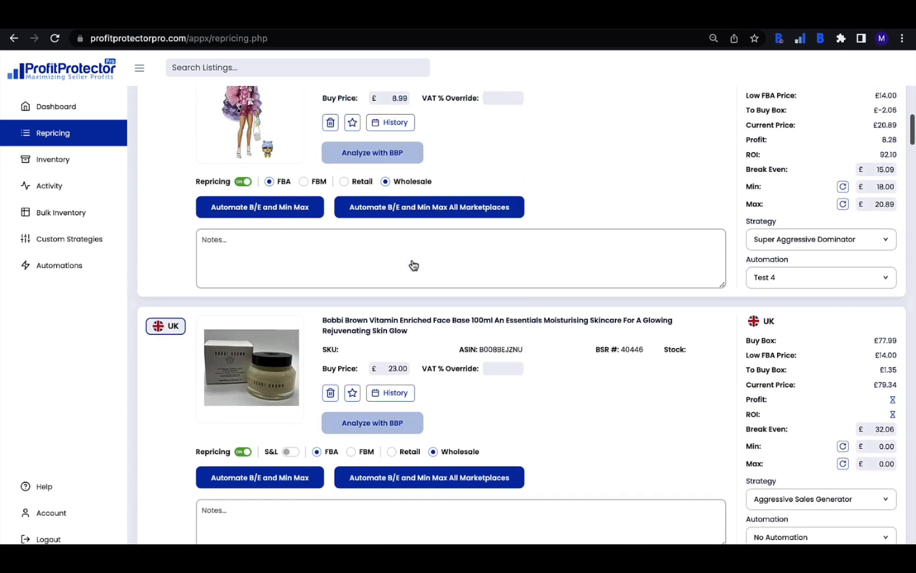
scroll(413, 260, up, 7)
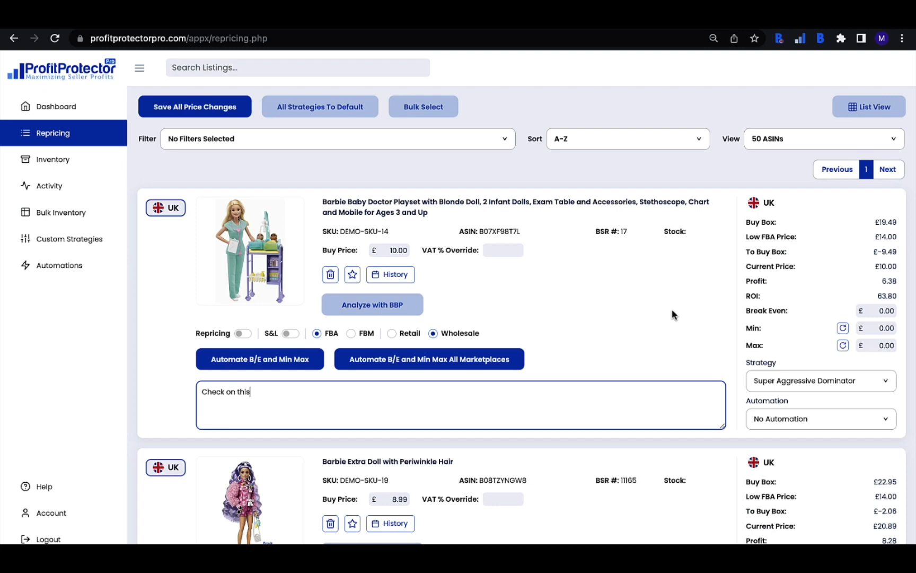
Turn repricing off and back on for the Barbie Extra Doll with Periwinkle Hair
scroll(659, 382, down, 7)
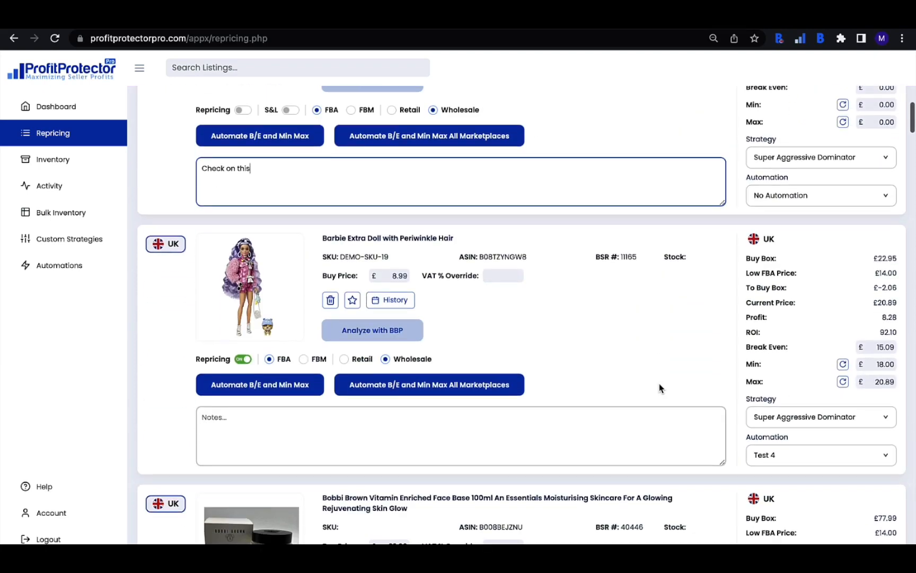
scroll(659, 387, up, 2)
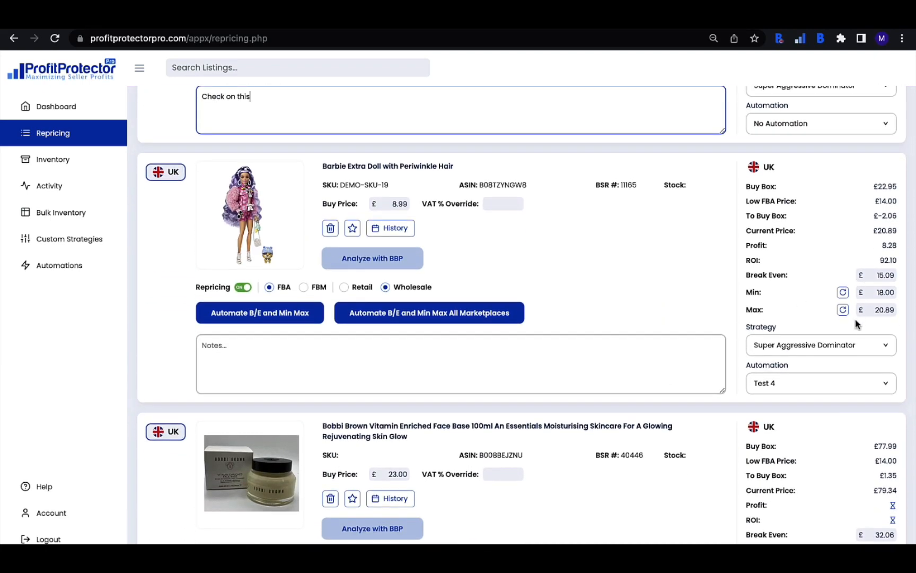
click(242, 293)
click(243, 294)
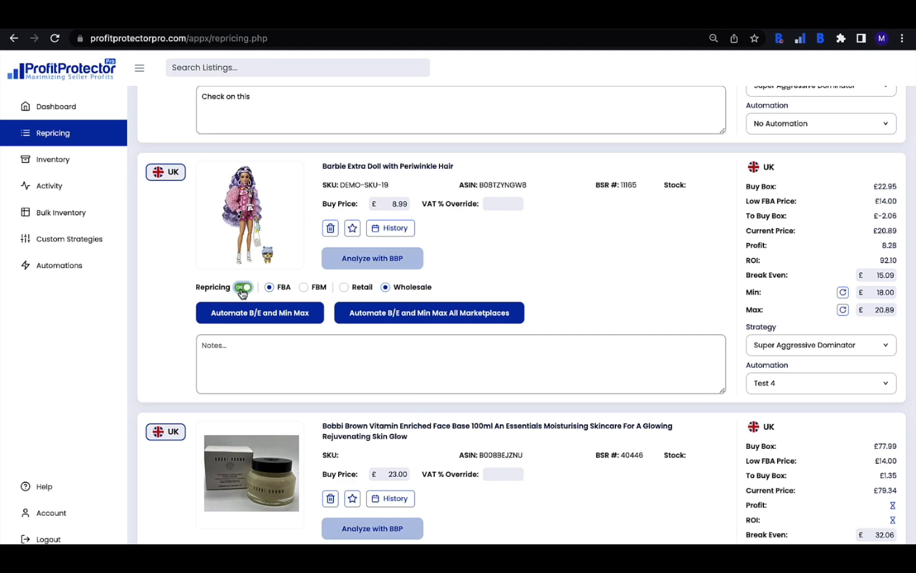
Show the listings in List View, browse their prices and strategies, and return to Grid View
scroll(538, 262, up, 6)
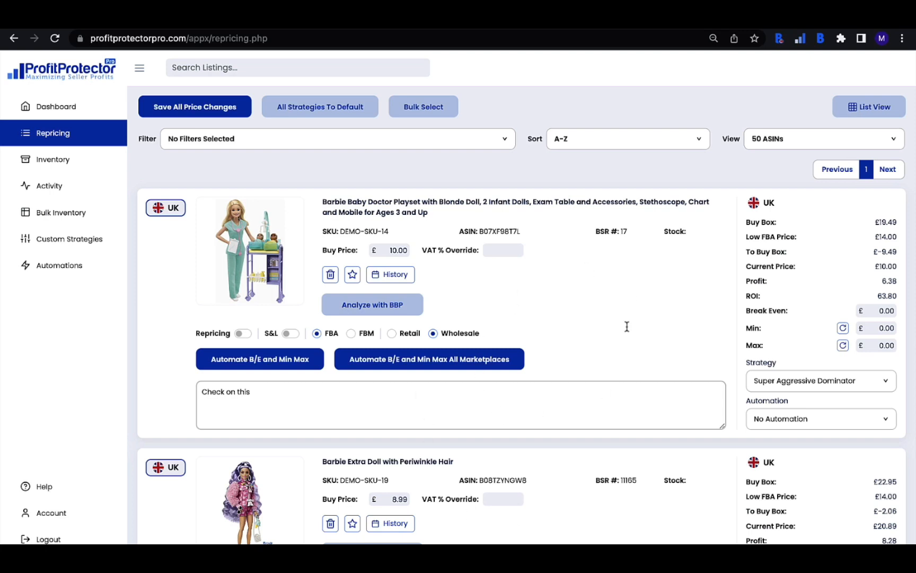
click(852, 109)
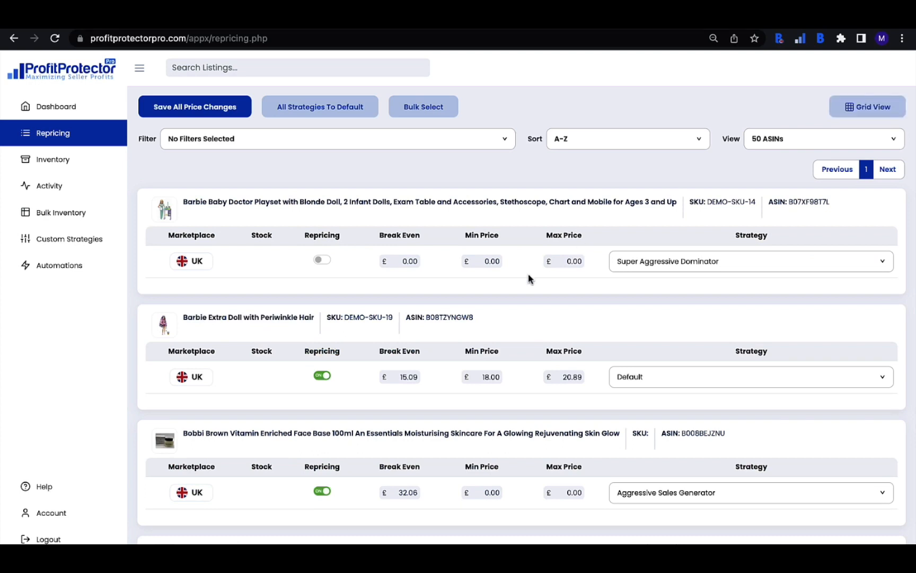
scroll(529, 278, down, 7)
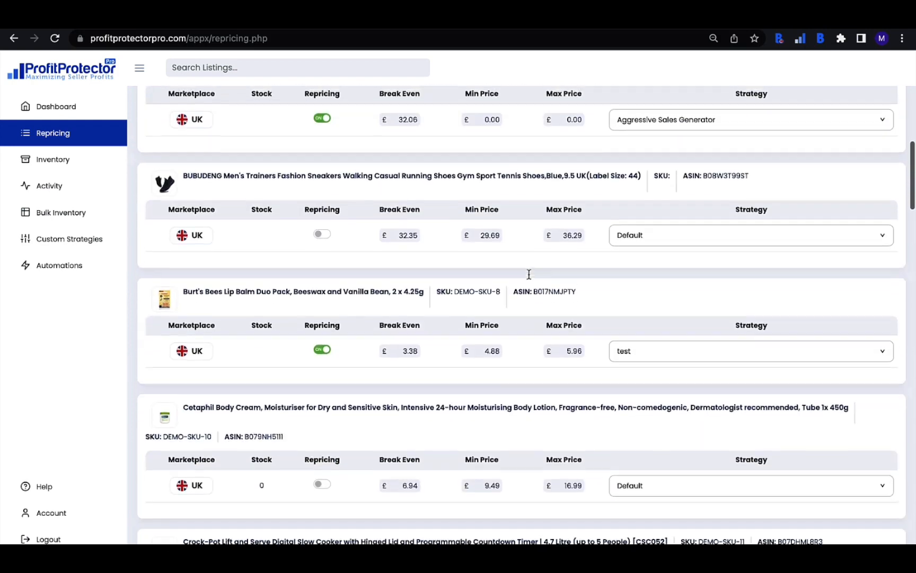
scroll(528, 276, down, 5)
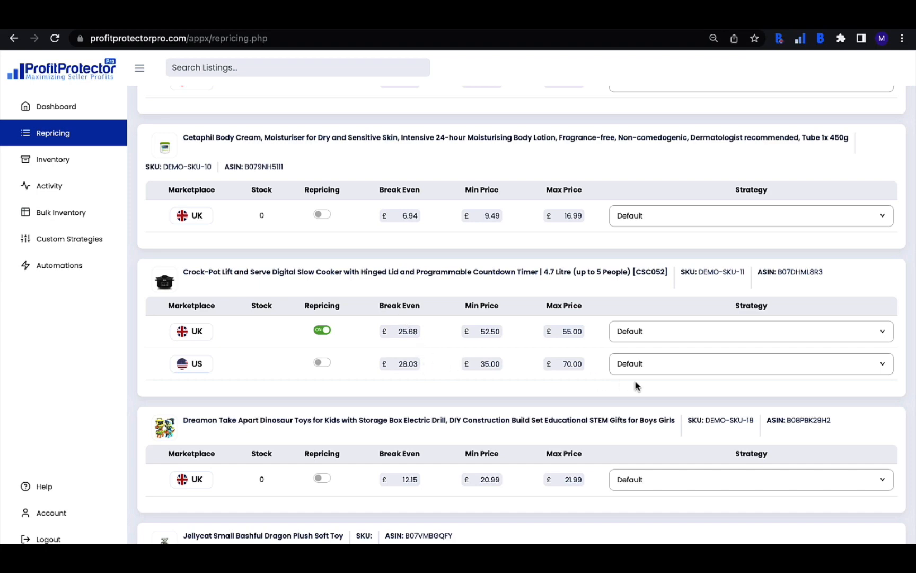
scroll(573, 365, up, 20)
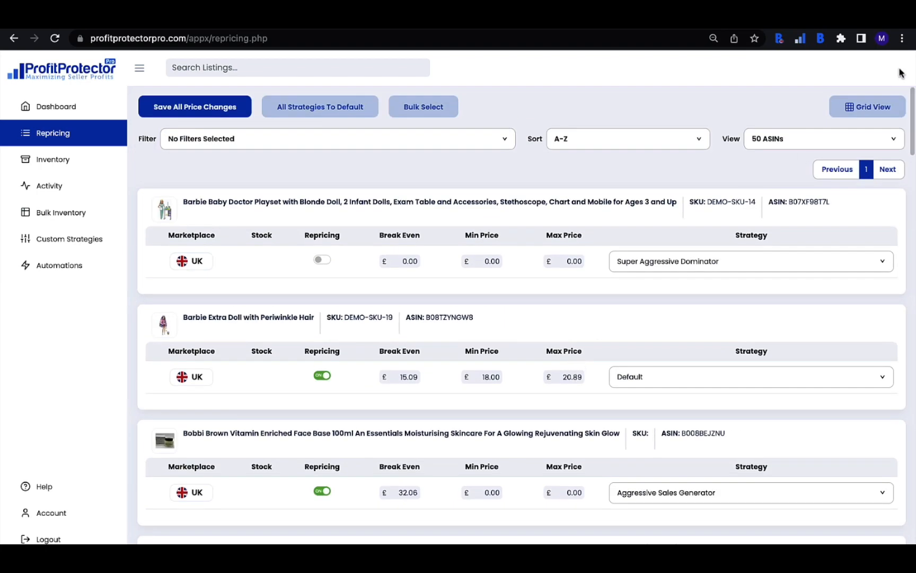
click(860, 106)
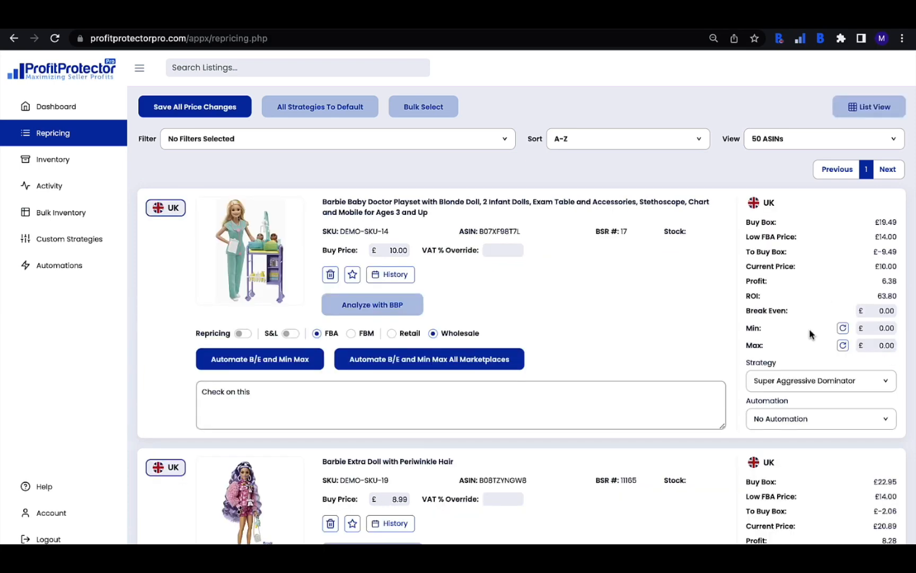
Set the Min price of the Barbie Extra Doll with Periwinkle Hair to £17.00
scroll(821, 395, down, 5)
drag(872, 347, 910, 348)
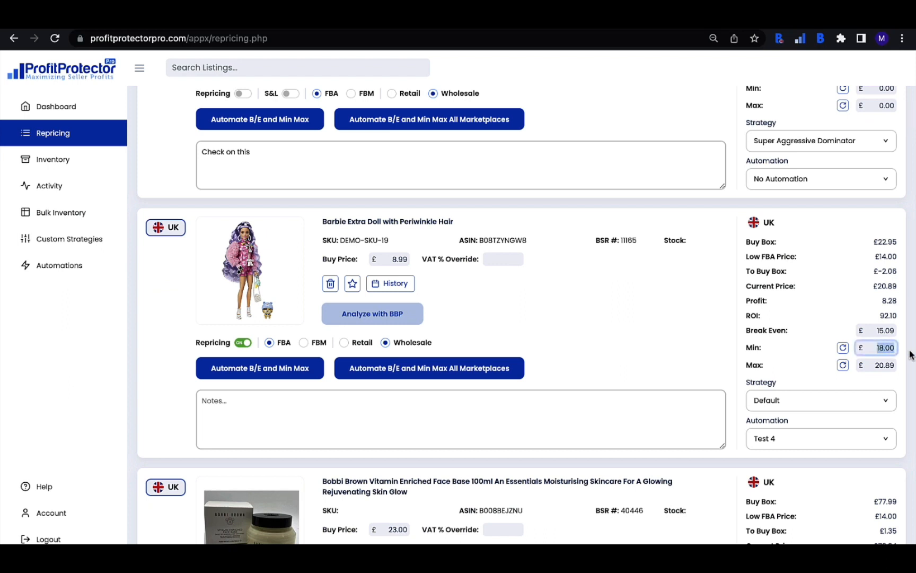
text(17.00)
click(830, 361)
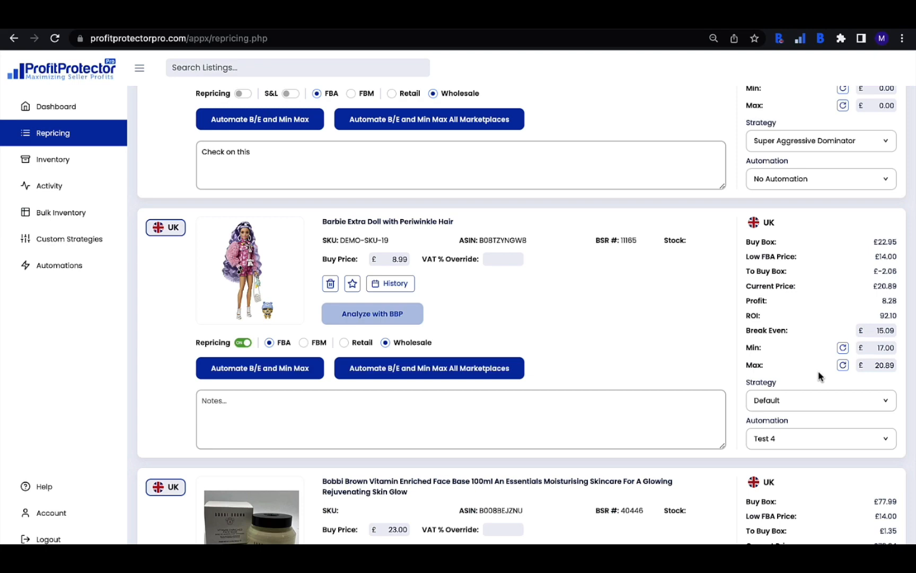
Filter the listings by Need Min/Max, viewing the strategy filters before applying it
scroll(820, 377, up, 5)
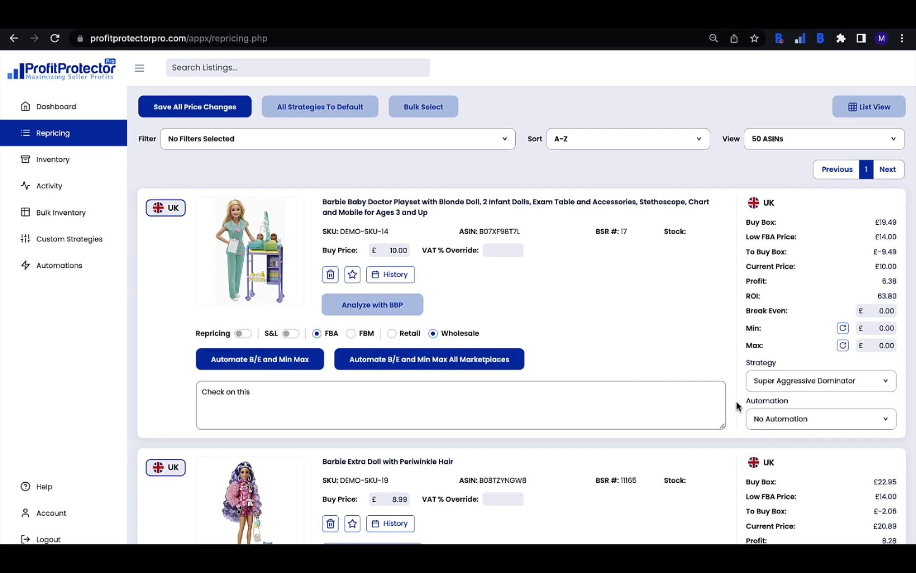
click(478, 143)
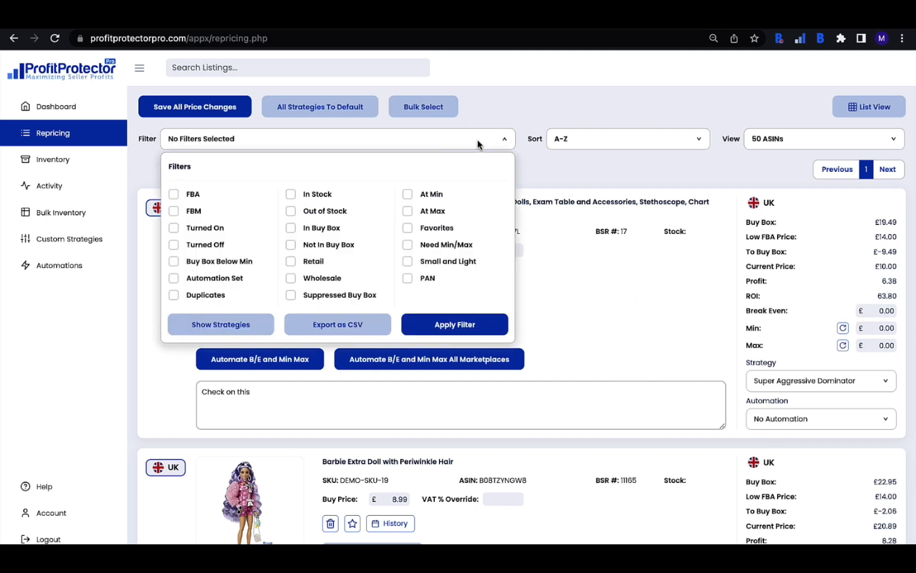
click(408, 245)
click(245, 325)
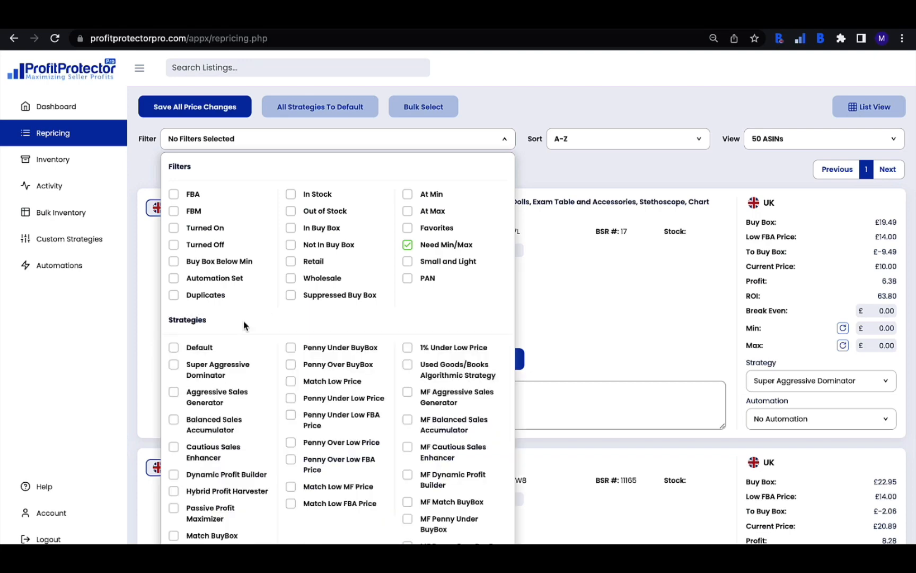
scroll(294, 407, down, 1)
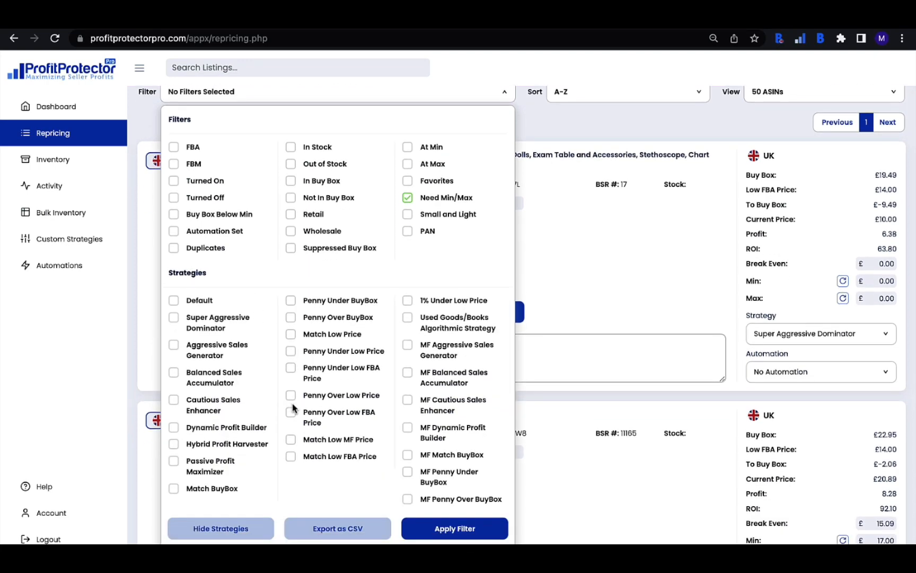
click(225, 527)
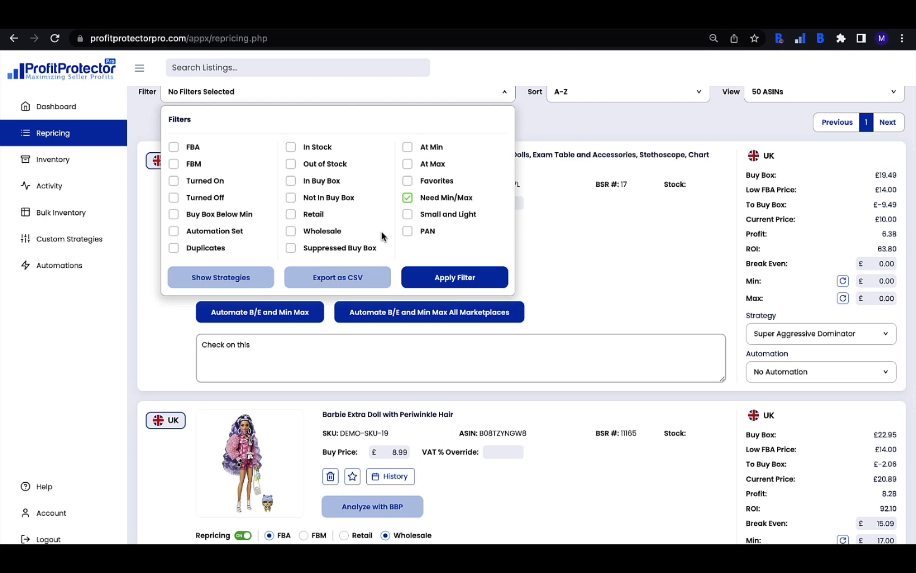
click(435, 283)
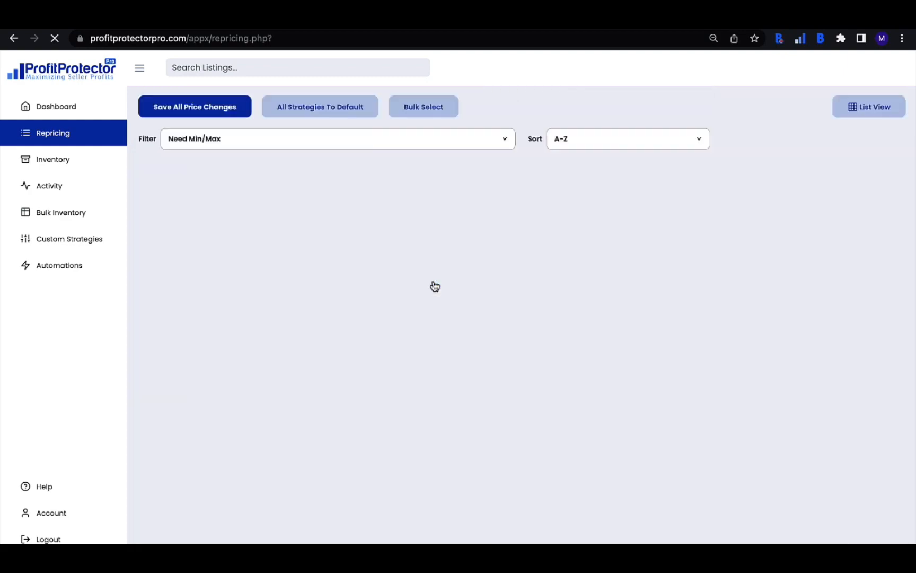
Browse the filtered listings, and remove the Need Min/Max filter
scroll(467, 435, down, 8)
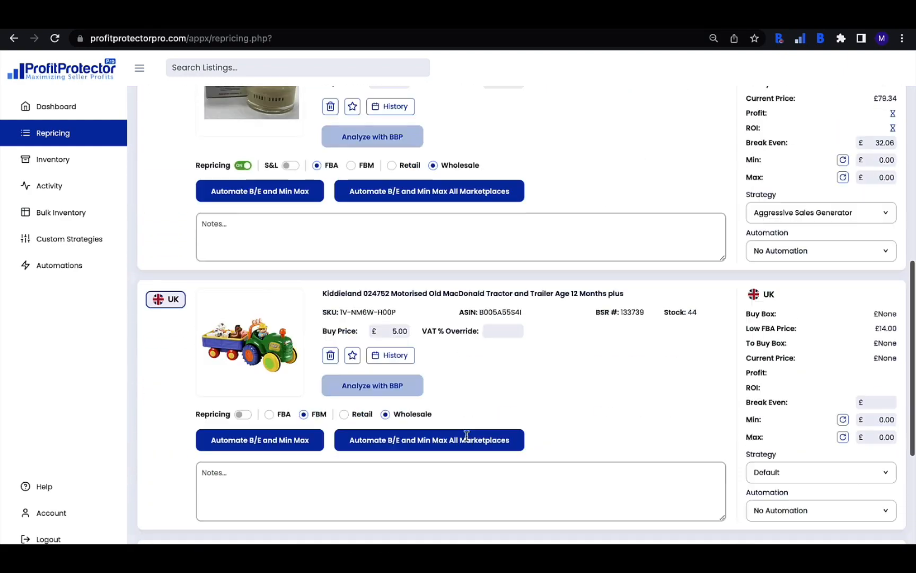
scroll(467, 436, down, 2)
scroll(251, 143, up, 15)
click(240, 142)
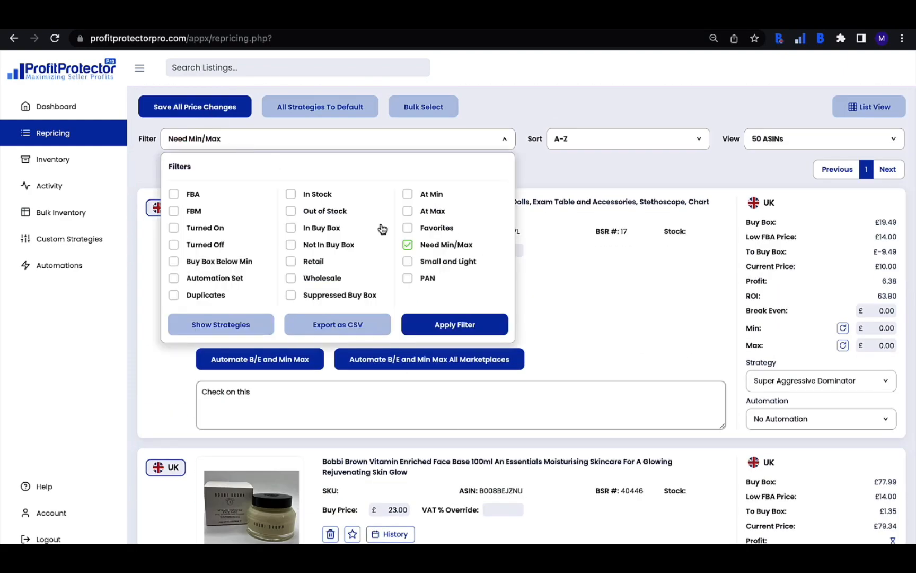
click(407, 245)
click(444, 325)
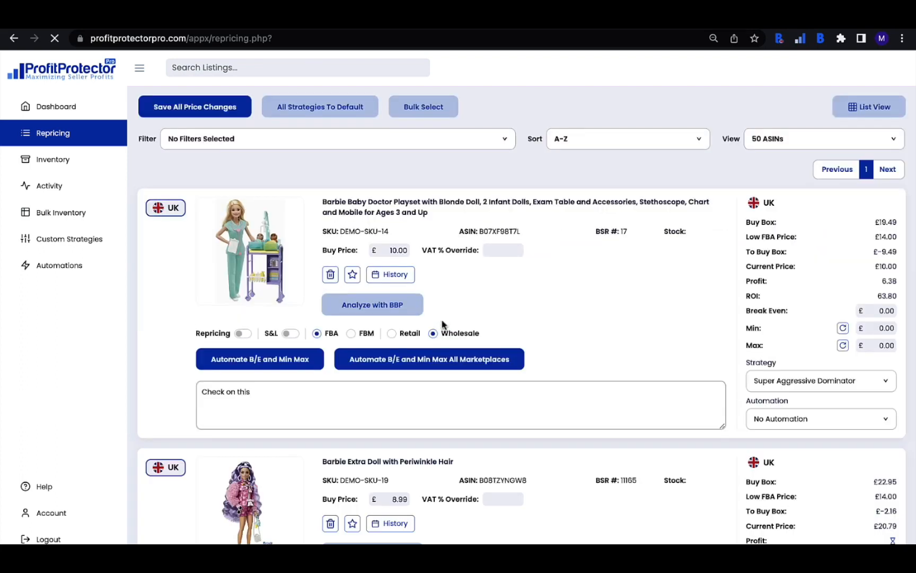
View the available sort orders and the options for the number of ASINs shown per page, keeping the current settings
click(635, 139)
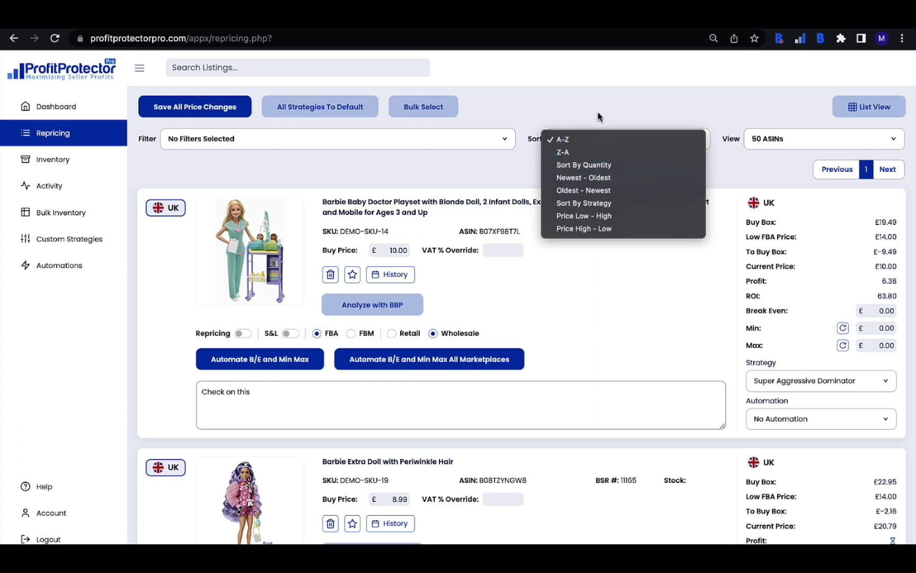
click(631, 116)
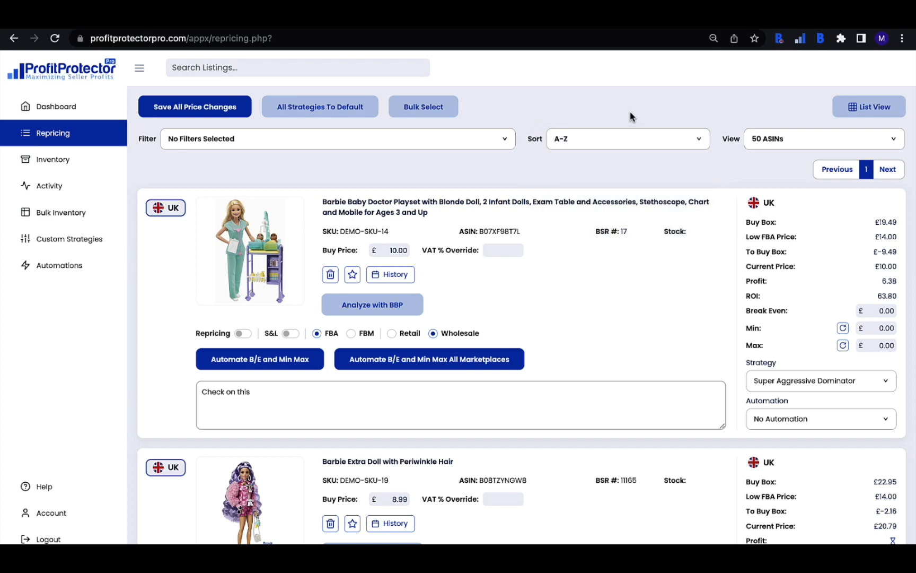
click(850, 140)
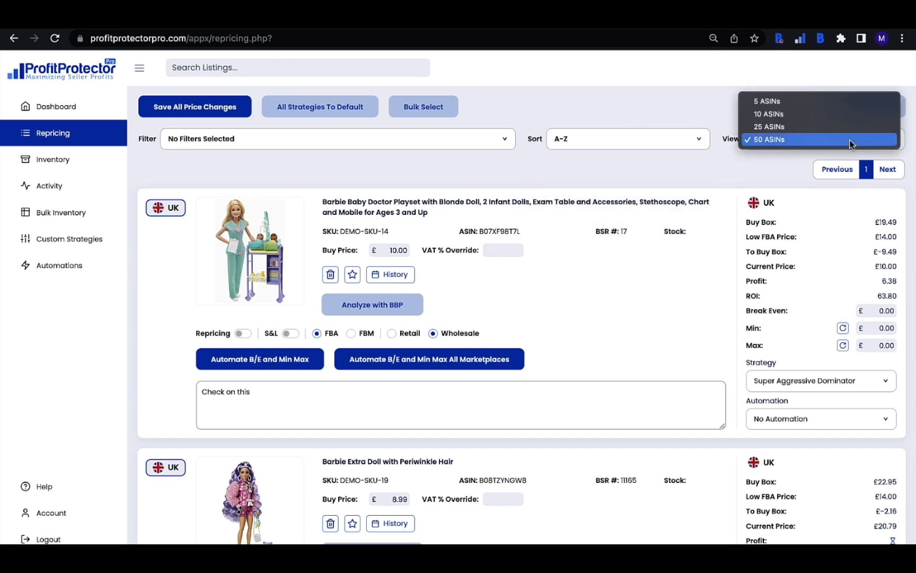
click(709, 95)
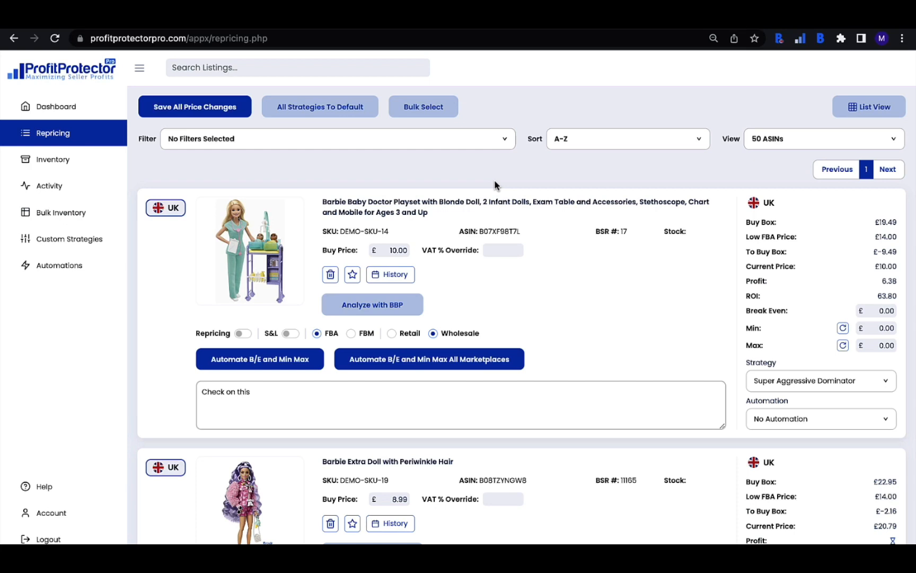
Bulk-select all filtered SKUs with the Turn On action, decline the confirmation, and clear the selection
click(422, 108)
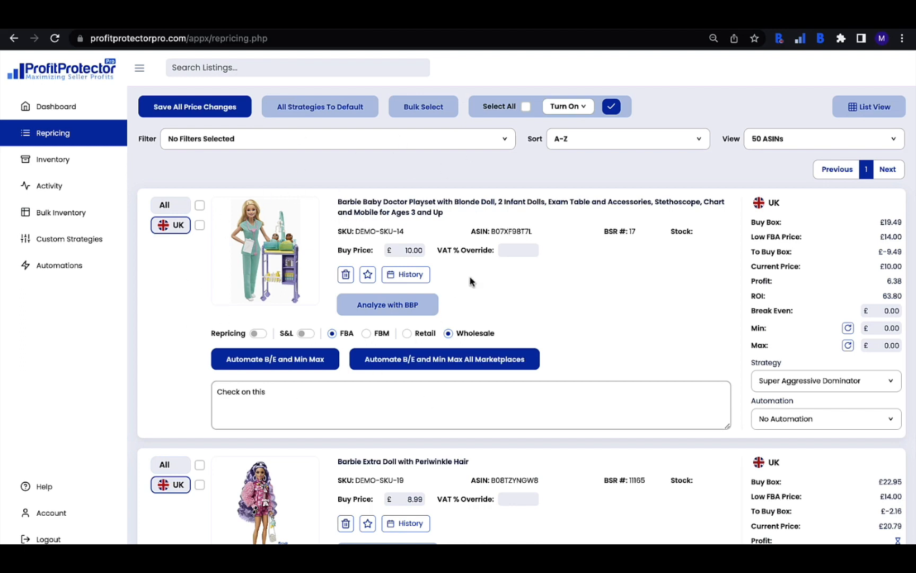
click(525, 106)
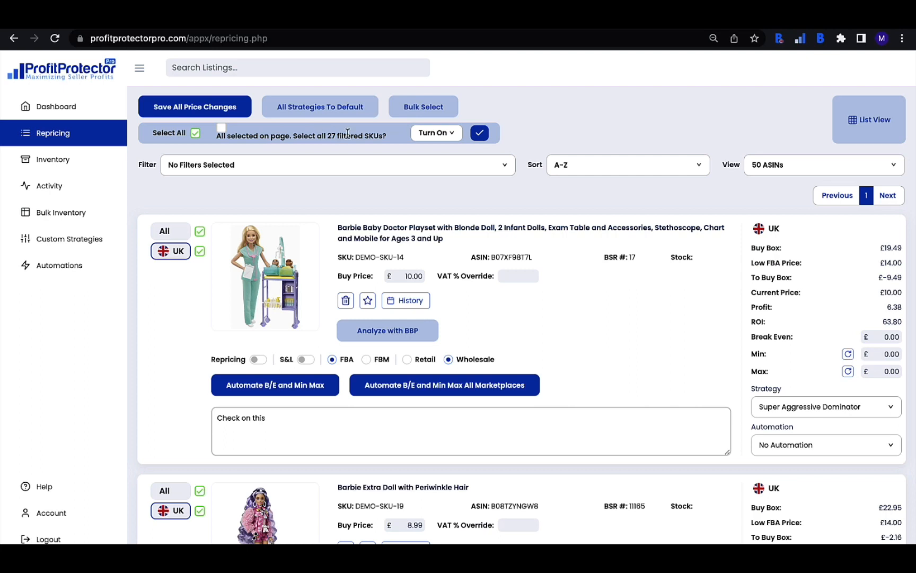
click(223, 129)
click(434, 139)
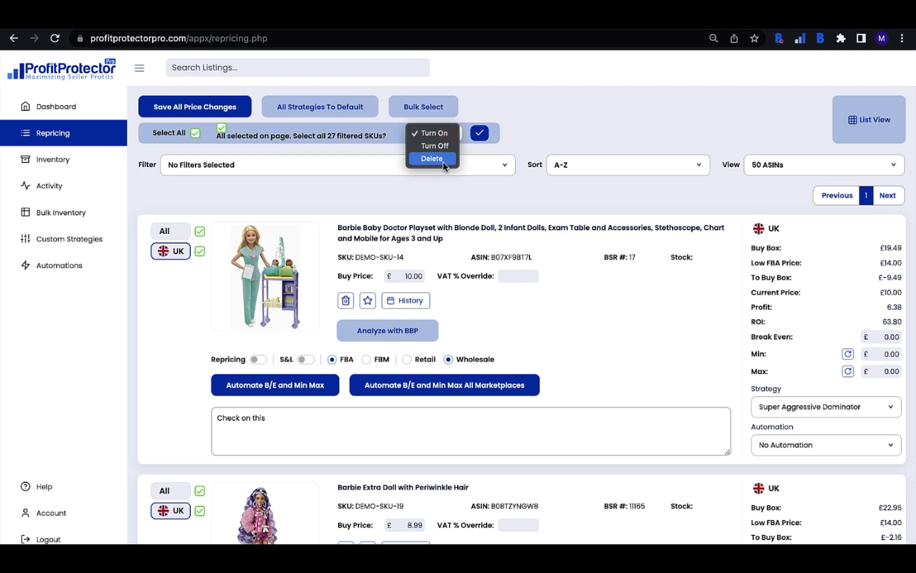
click(442, 134)
click(479, 134)
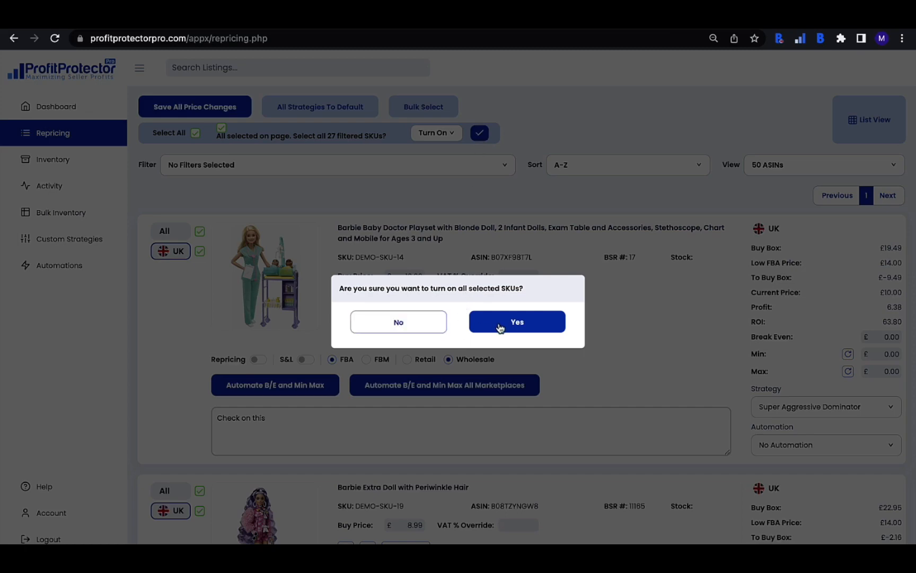
click(433, 329)
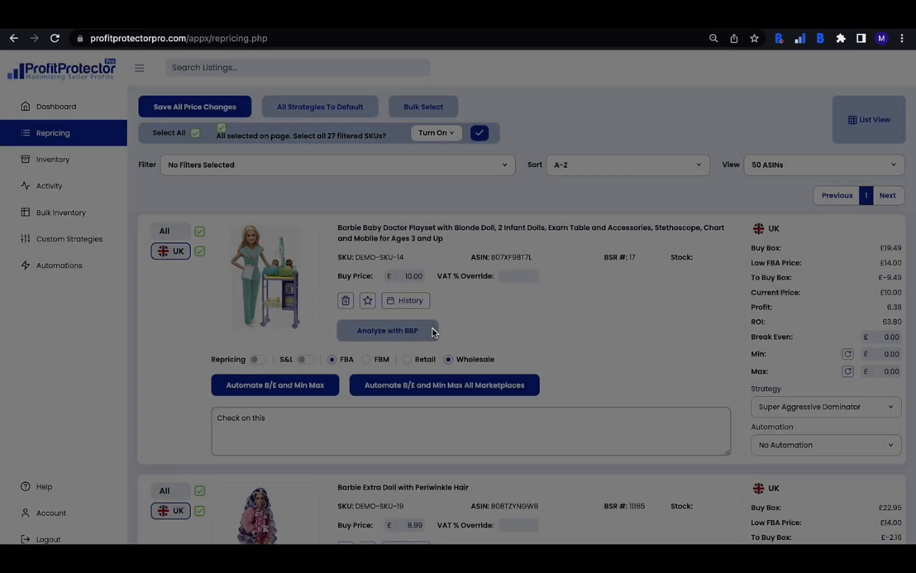
click(195, 133)
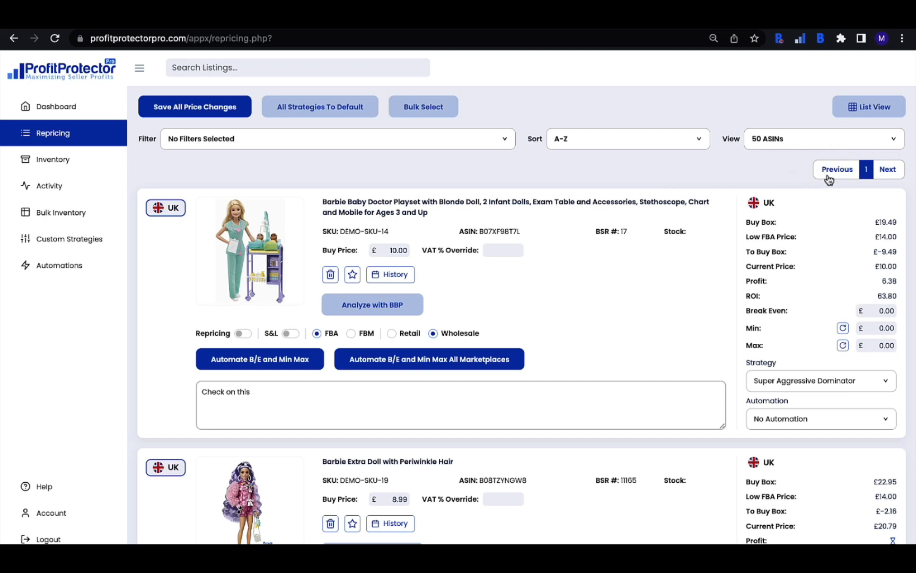
View the Inventory page and return to the Repricing page
click(75, 162)
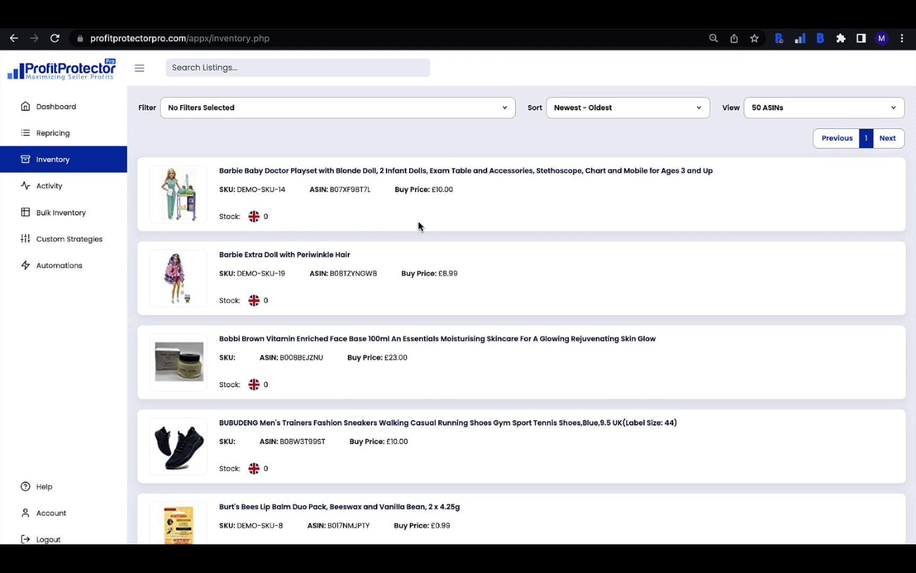
click(53, 133)
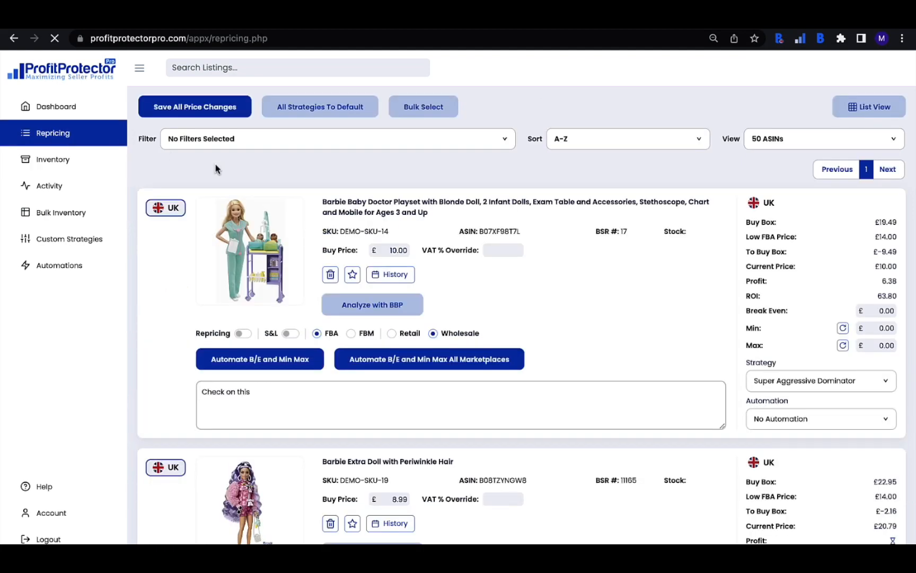
Search the repricing listings for "barbie" and look over the results
click(263, 68)
text(b)
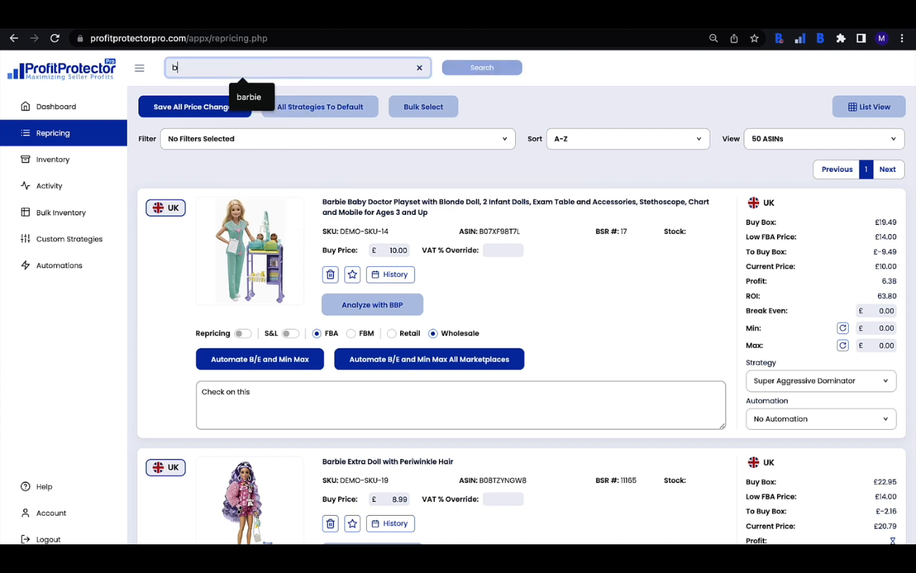
text(arbie)
click(486, 74)
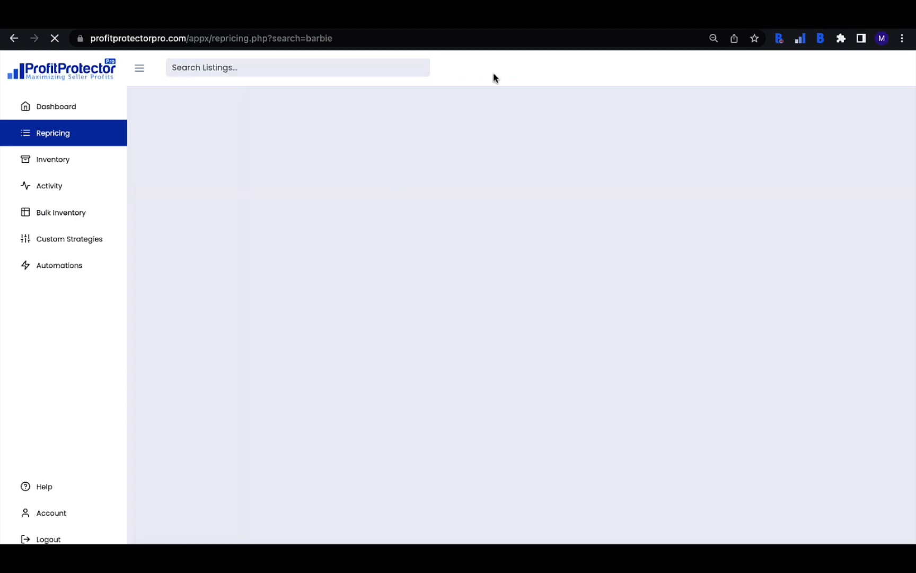
scroll(396, 240, down, 5)
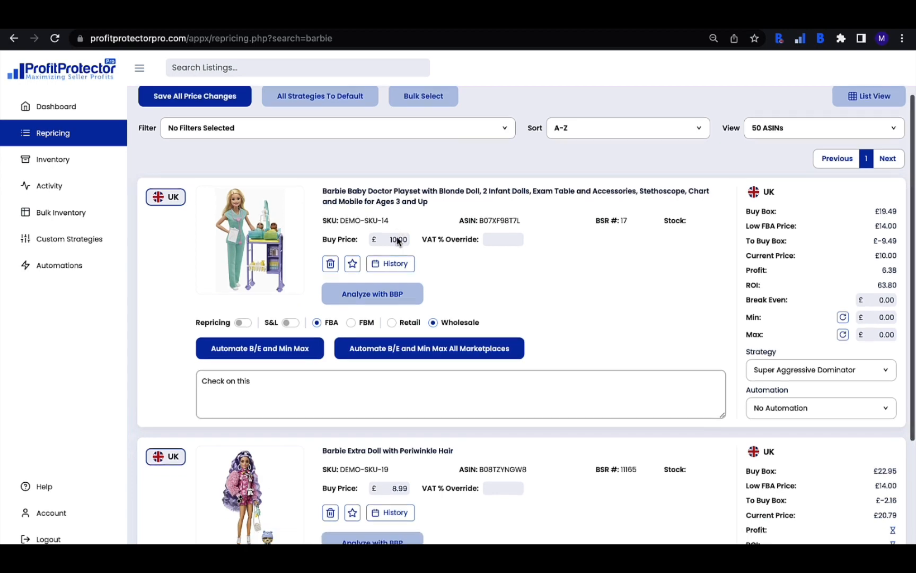
scroll(396, 240, up, 5)
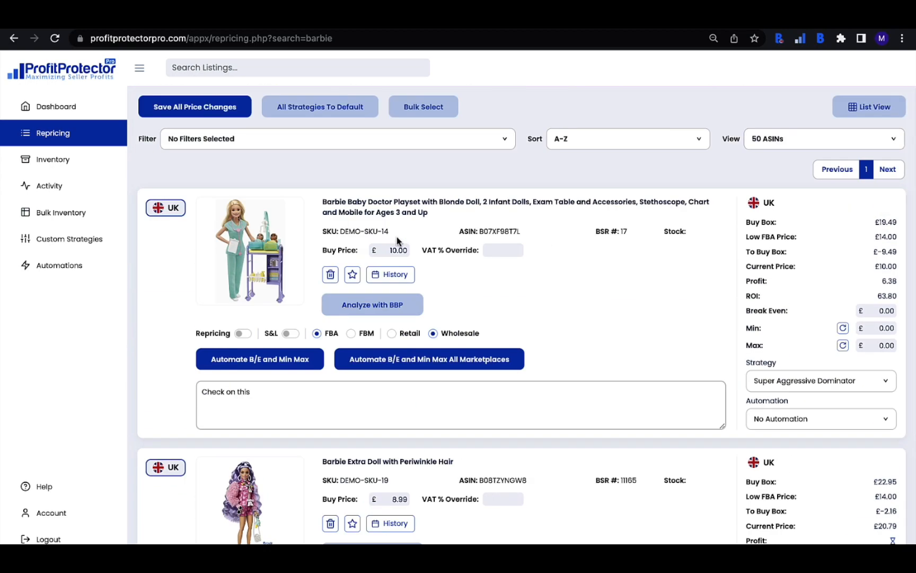
Open the Dashboard and view the metric options of the Repricing chart and the region options of the Sales chart
click(74, 116)
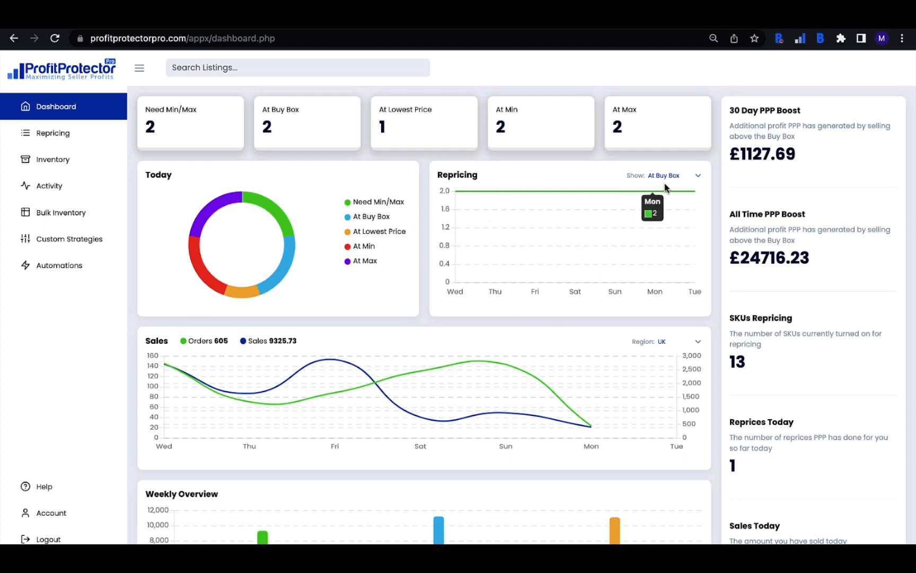
click(697, 176)
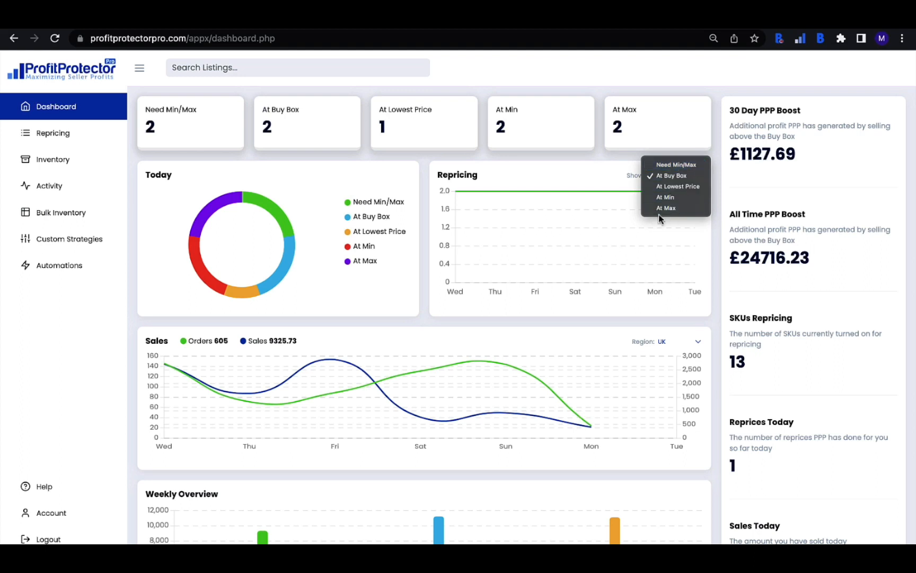
click(510, 229)
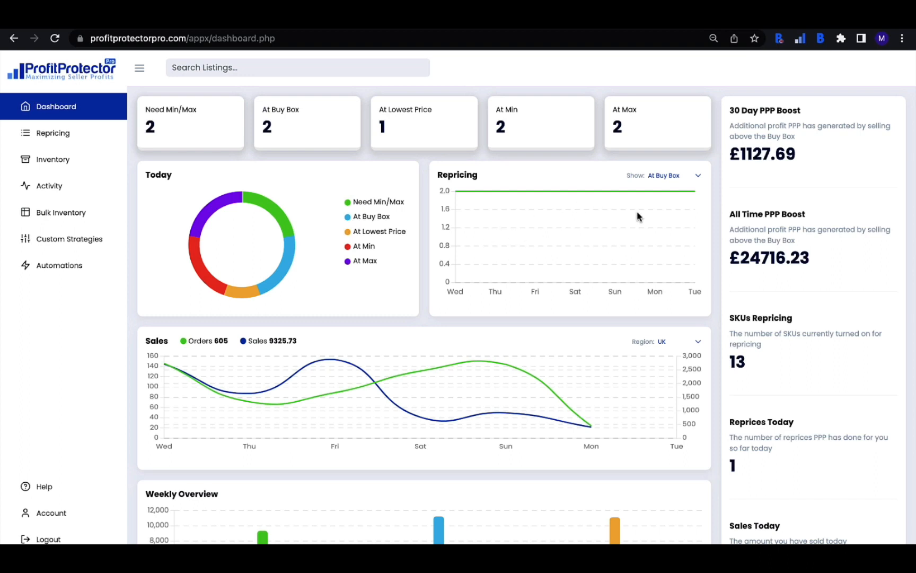
scroll(541, 425, down, 2)
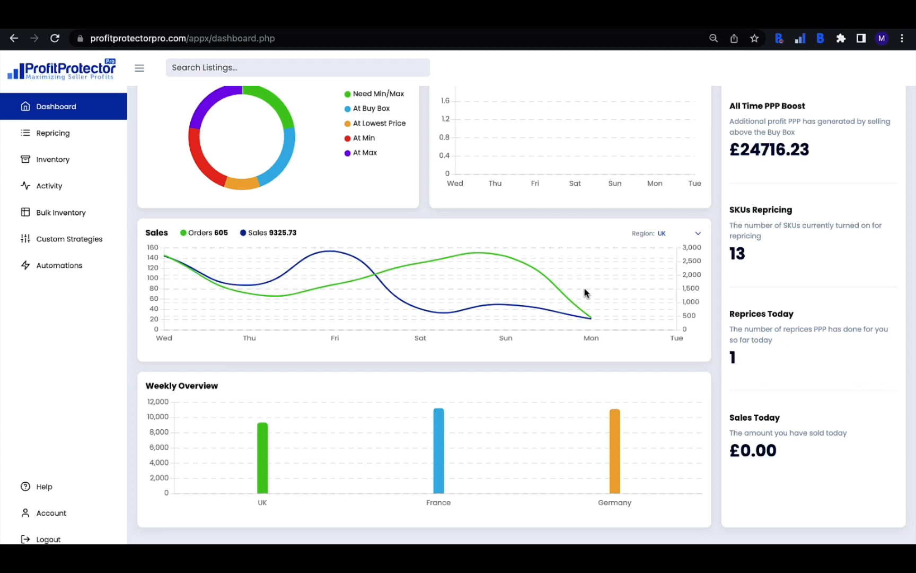
click(697, 234)
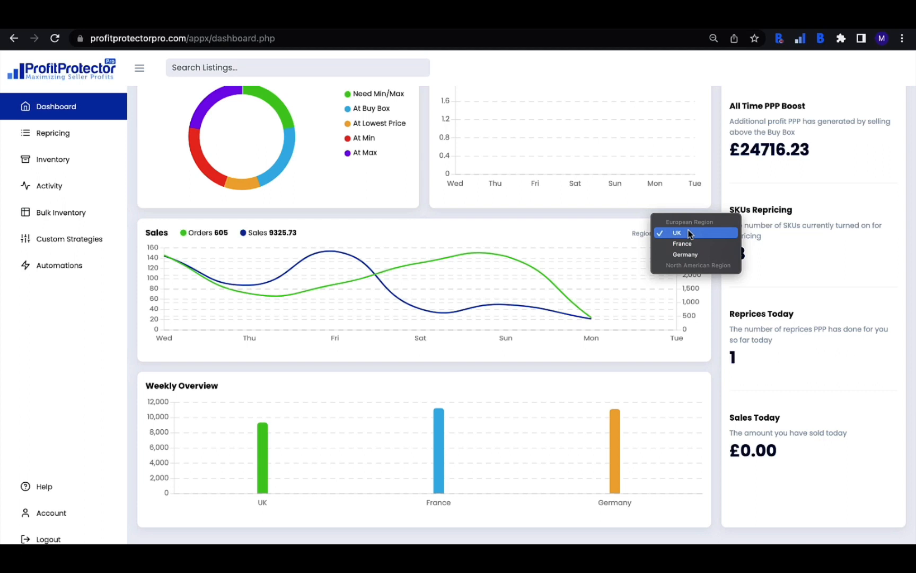
click(491, 348)
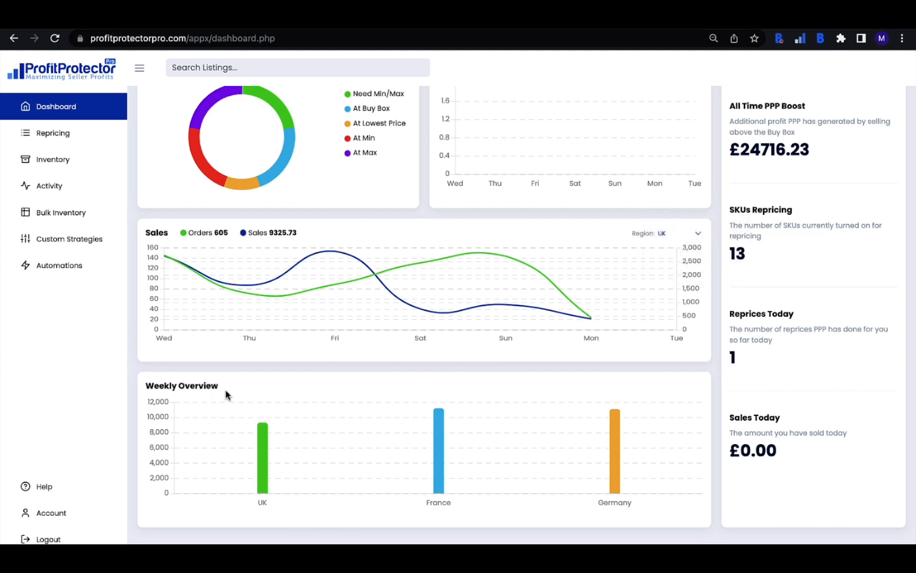
Inspect the UK and Germany bars in the Weekly Overview and look over the other Dashboard charts and statistics
mouse_move(266, 448)
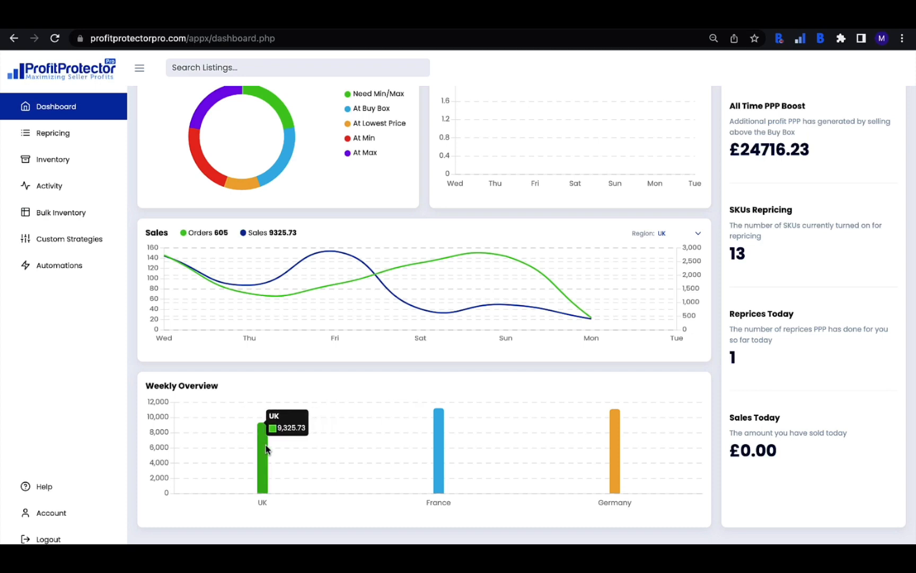
mouse_move(617, 429)
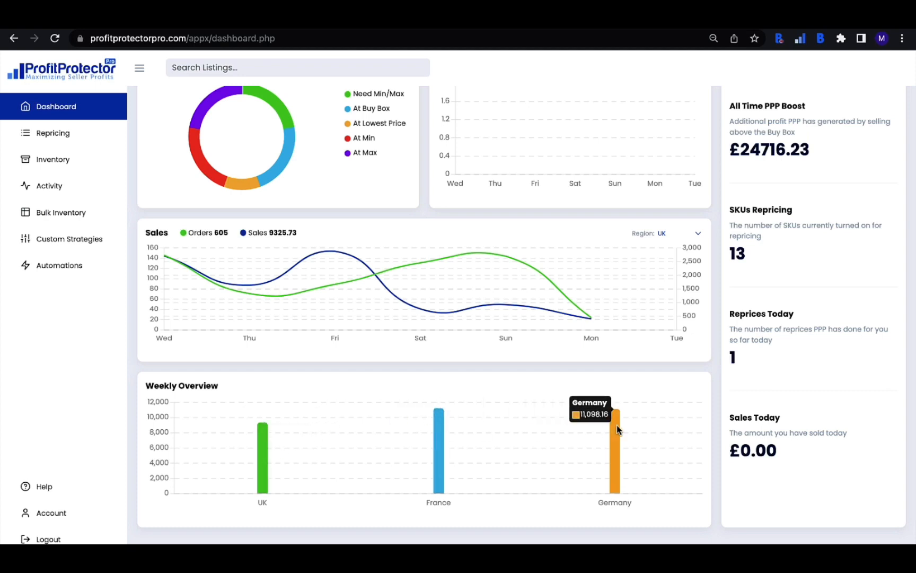
scroll(662, 348, up, 3)
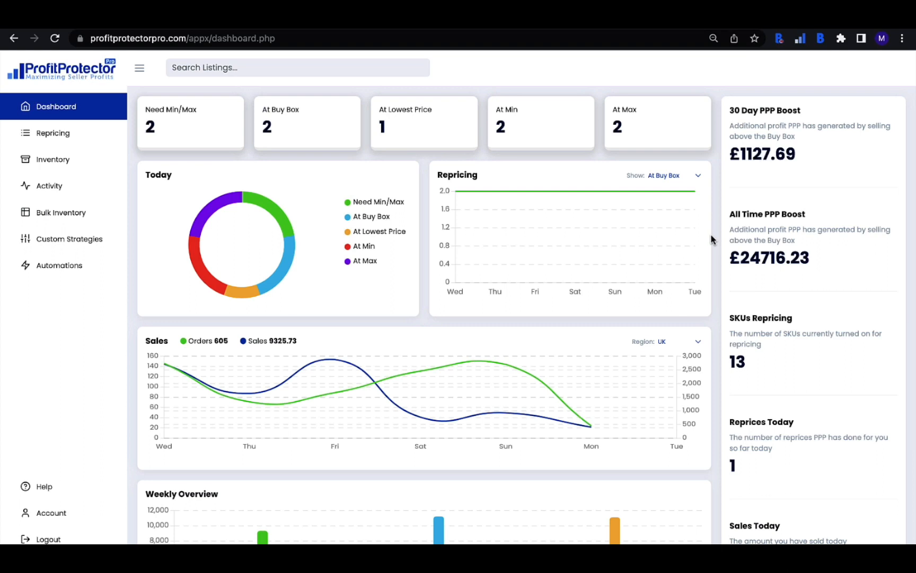
scroll(823, 390, down, 3)
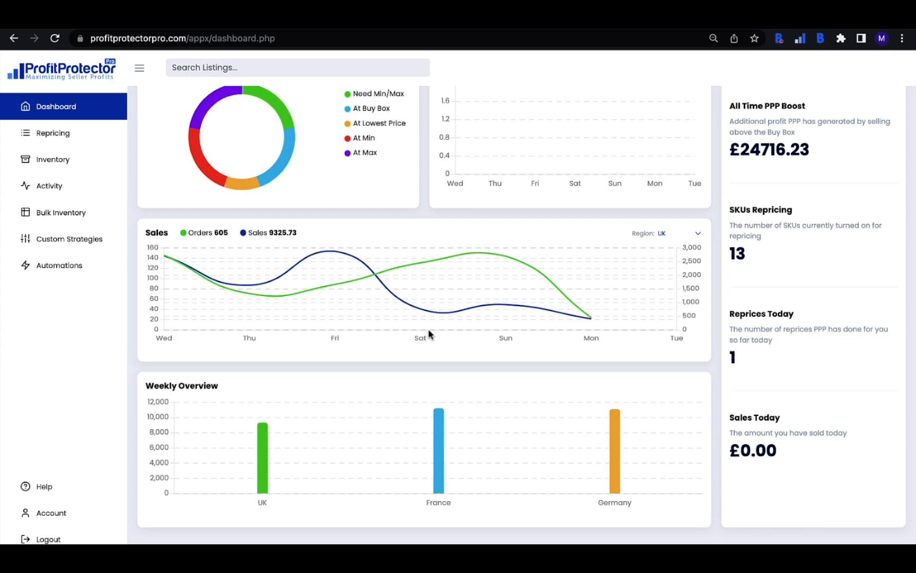
Open the Activity page, look over the logged repricing events and view the sort options
click(60, 196)
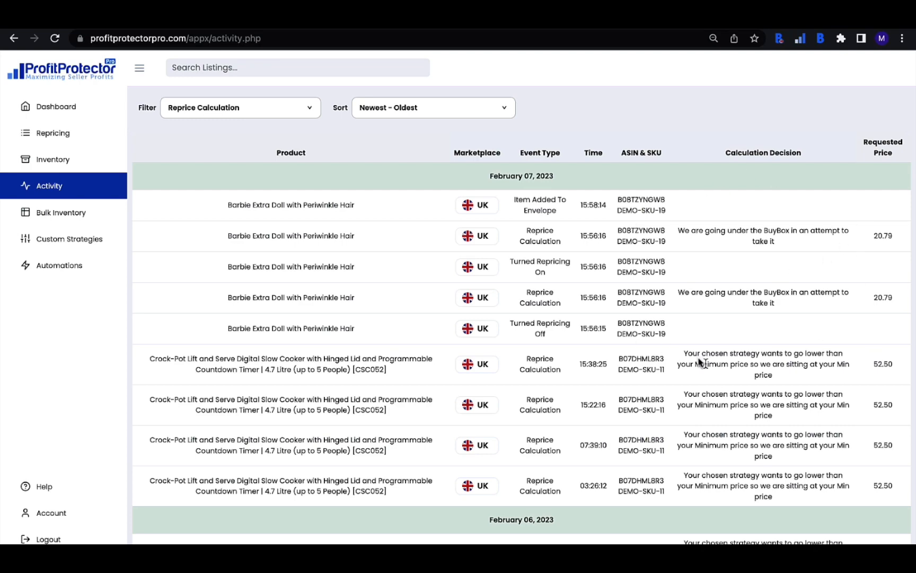
scroll(547, 477, down, 6)
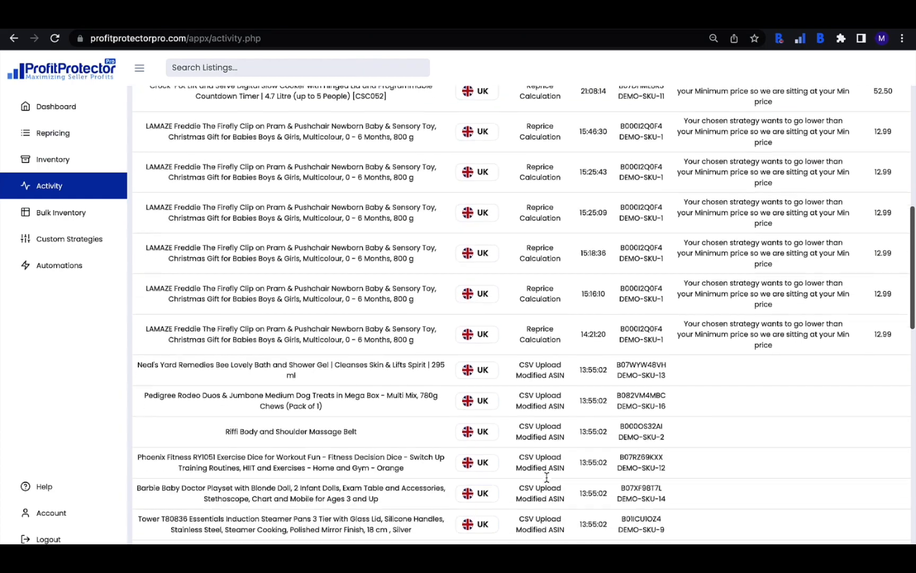
scroll(547, 477, up, 7)
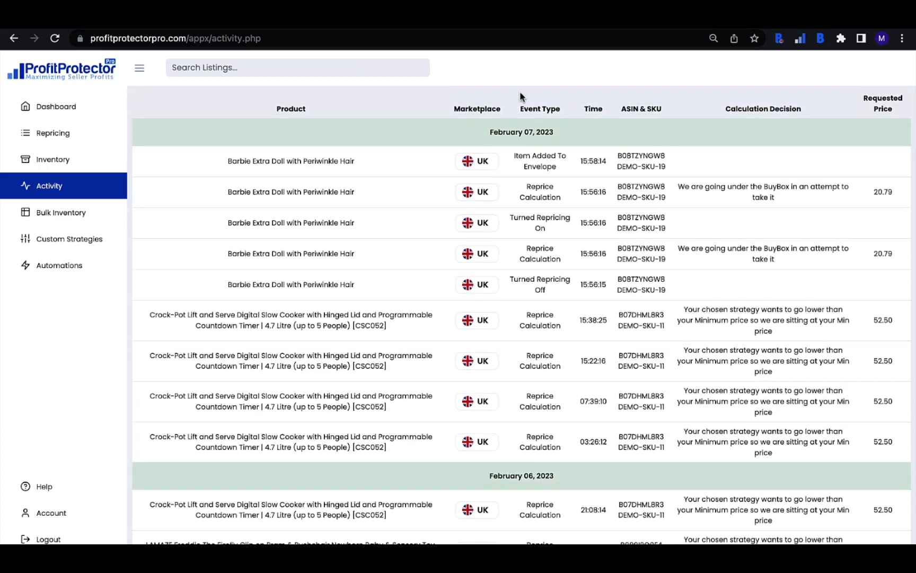
scroll(458, 235, down, 3)
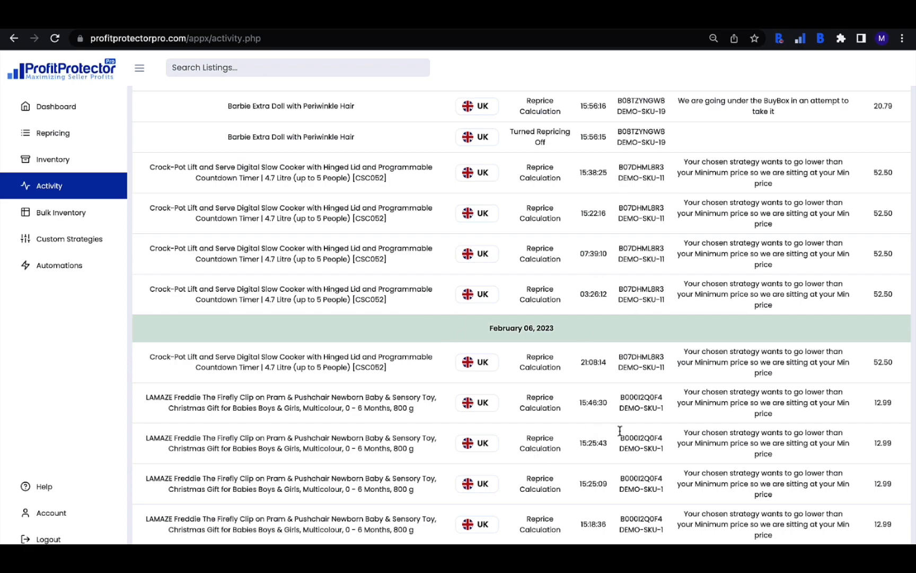
scroll(609, 488, down, 5)
scroll(611, 486, down, 15)
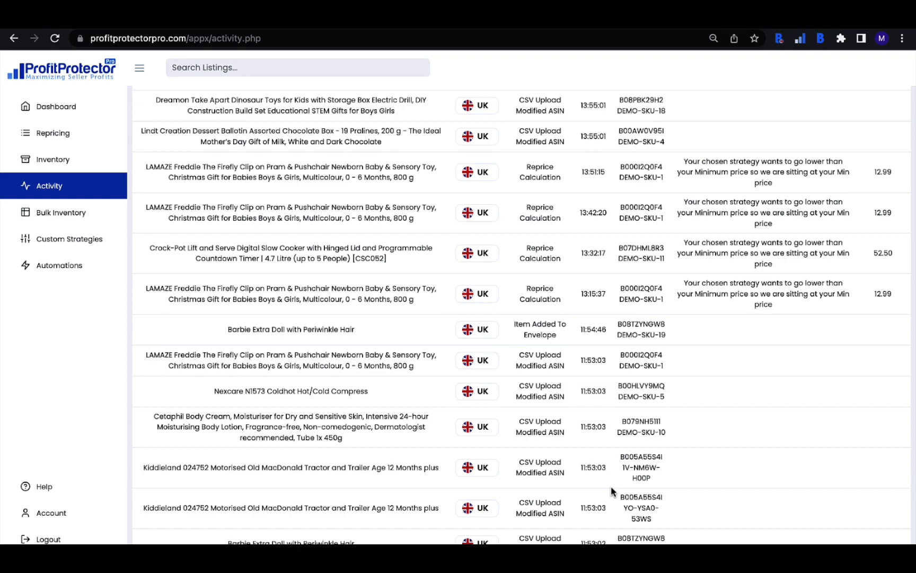
scroll(611, 486, up, 20)
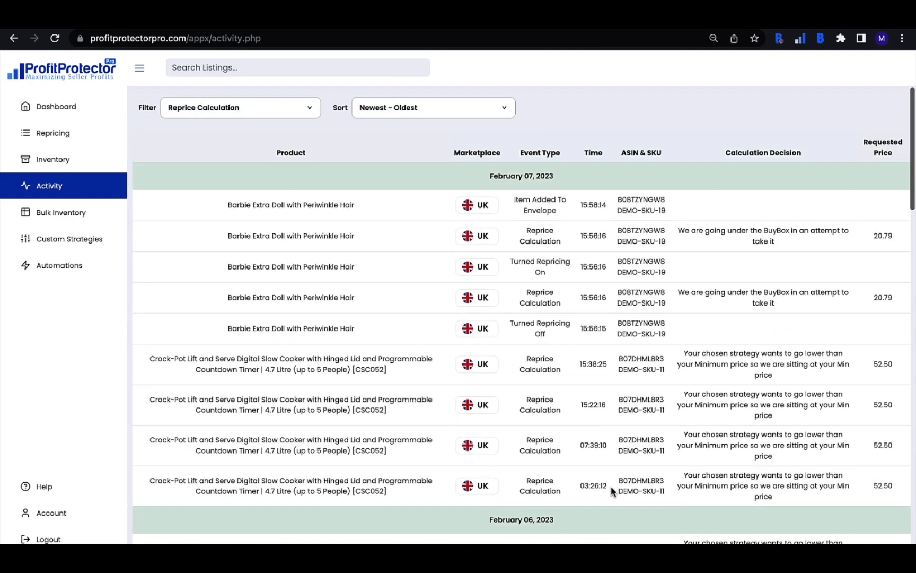
click(425, 111)
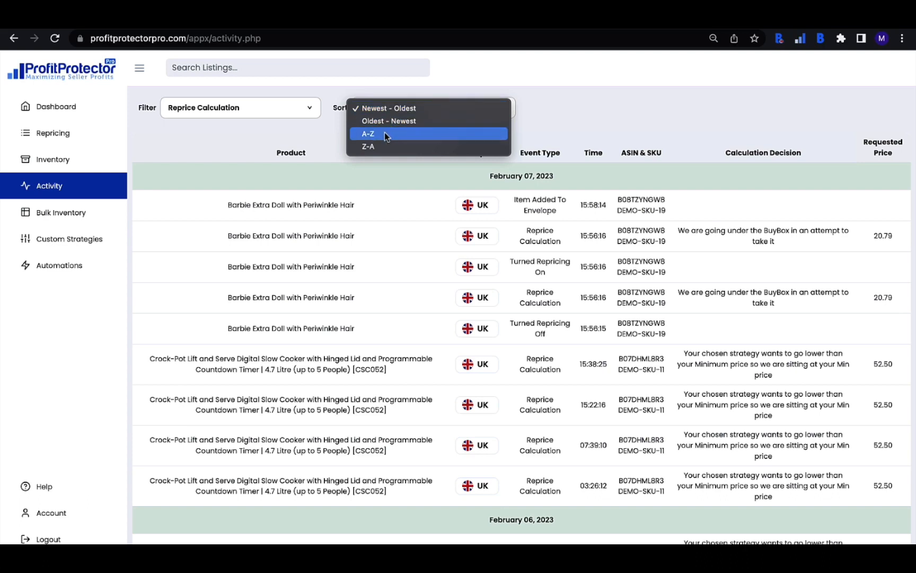
click(299, 138)
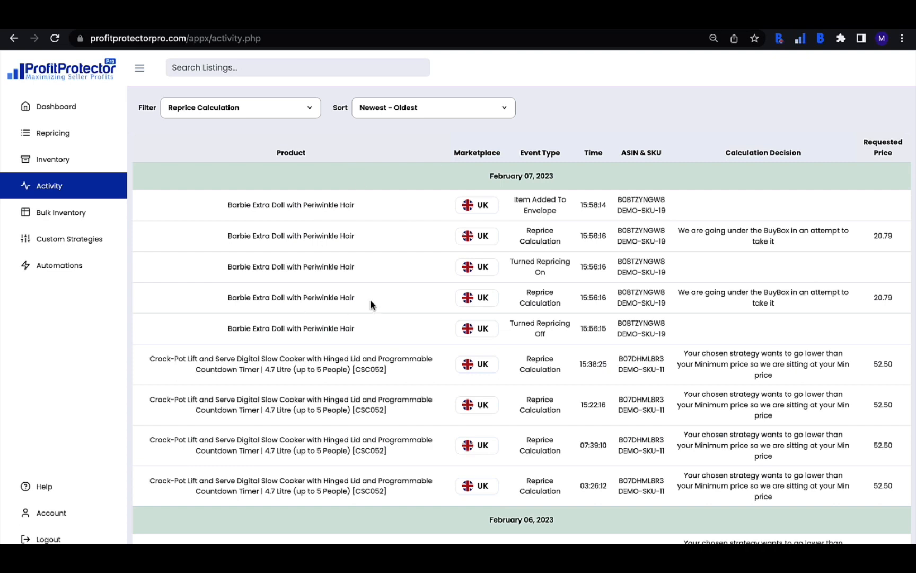
Open the Bulk Inventory page and bring up the filter options for an inventory CSV export
click(69, 216)
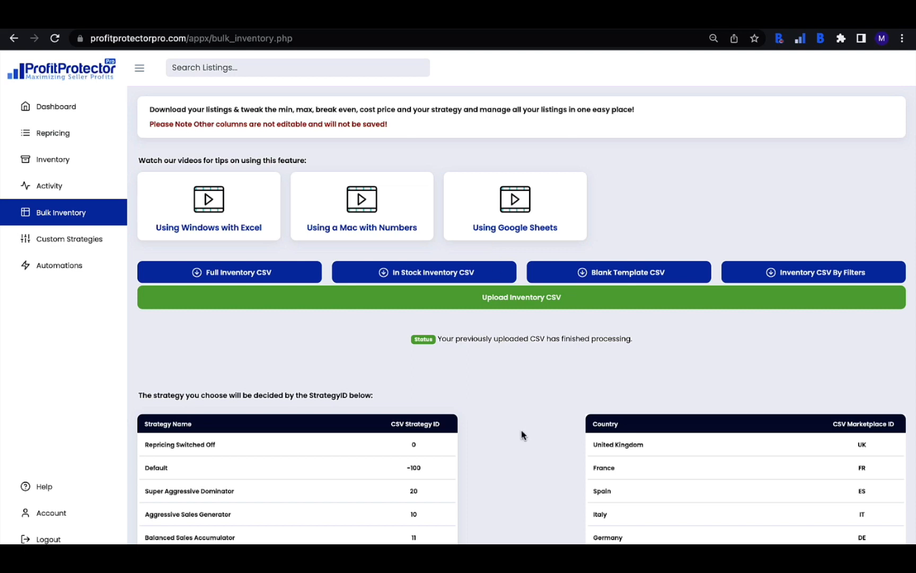
scroll(523, 434, down, 2)
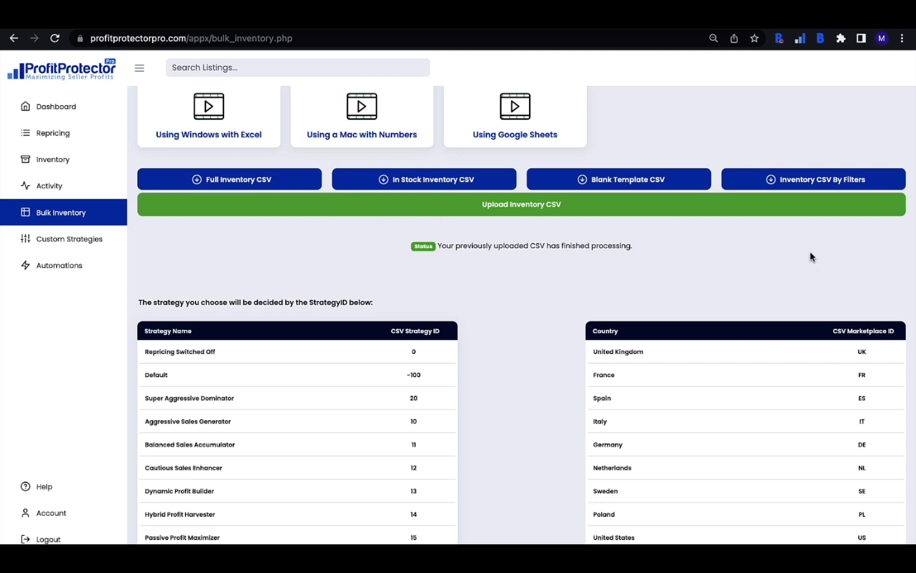
click(840, 183)
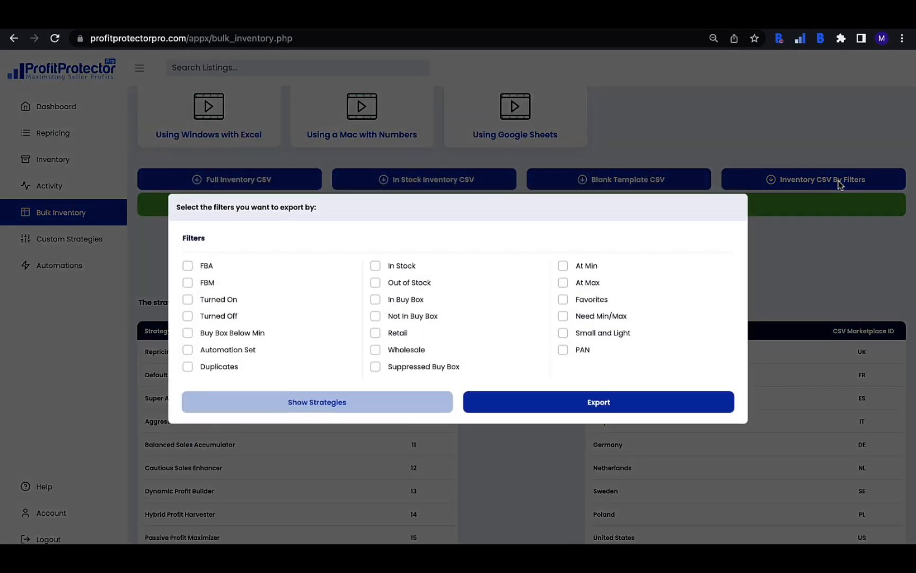
Select the Need Min/Max and FBA export filters, then show and hide the strategy options
click(563, 320)
click(187, 269)
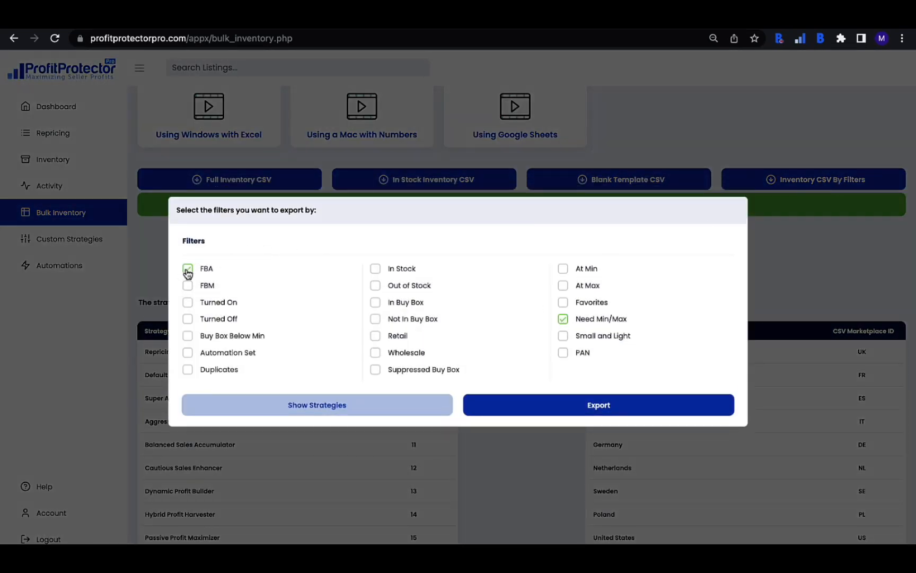
click(329, 404)
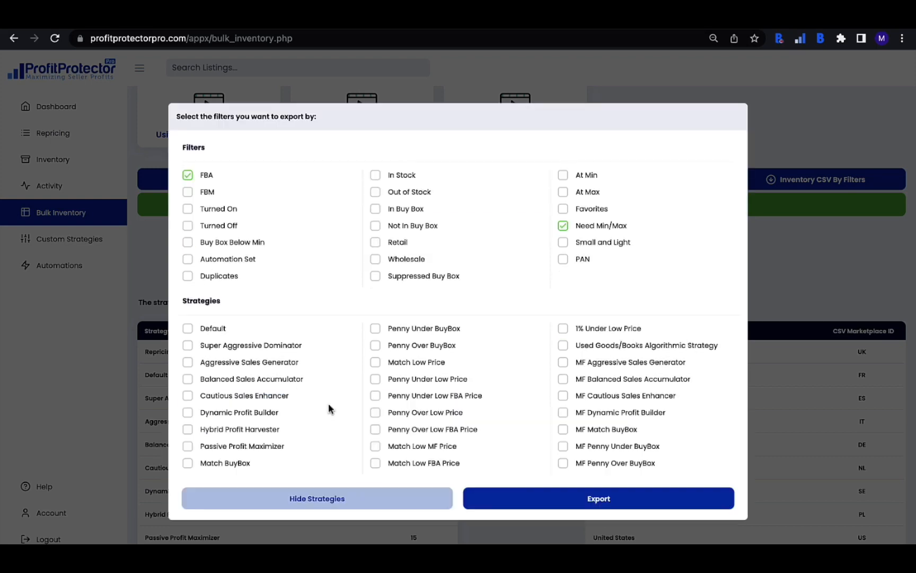
click(314, 499)
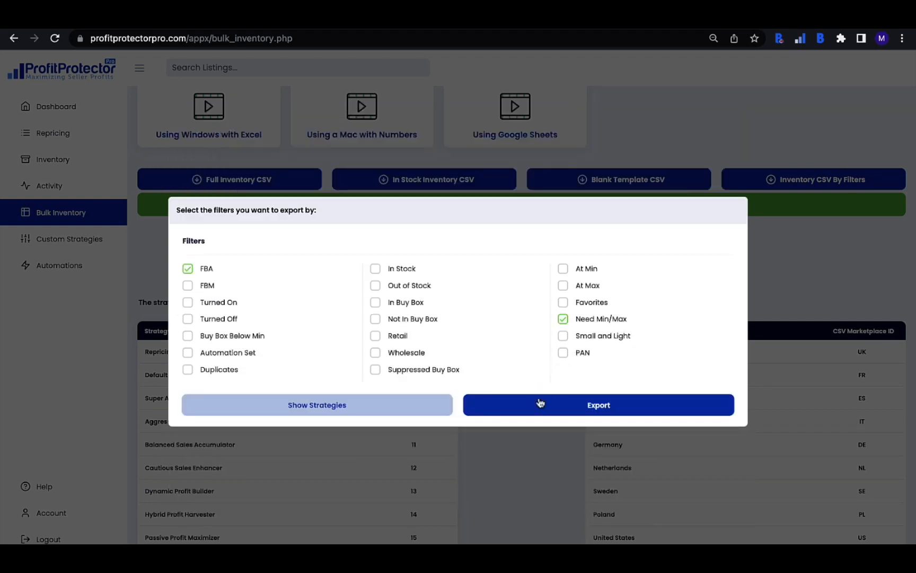
Clear the Need Min/Max and FBA filters and close the filter options without exporting
click(563, 319)
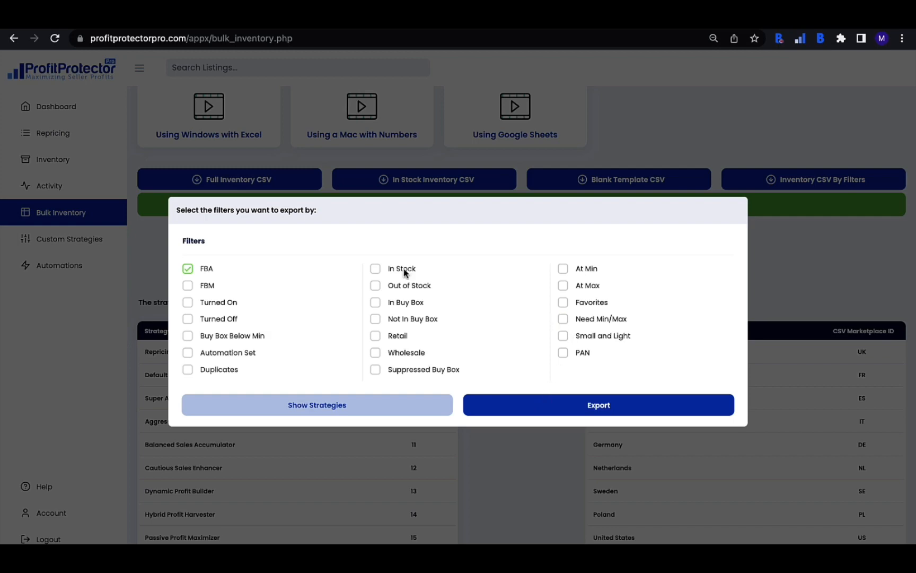
click(187, 269)
click(859, 262)
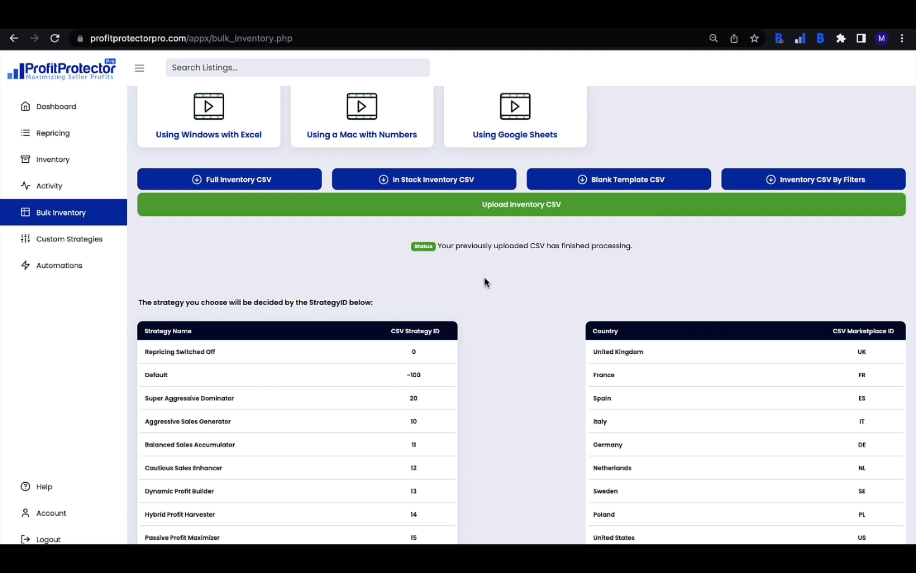
Examine the CSV strategy IDs, including the Super Aggressive Dominator ID, the marketplace IDs and the S&L and EFN/PAN toggle values
scroll(467, 414, down, 4)
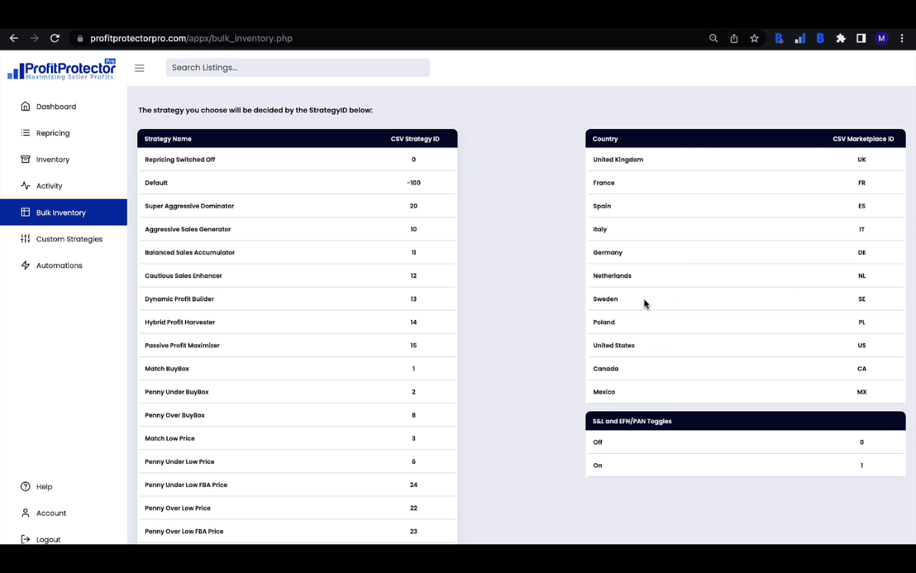
scroll(304, 264, down, 3)
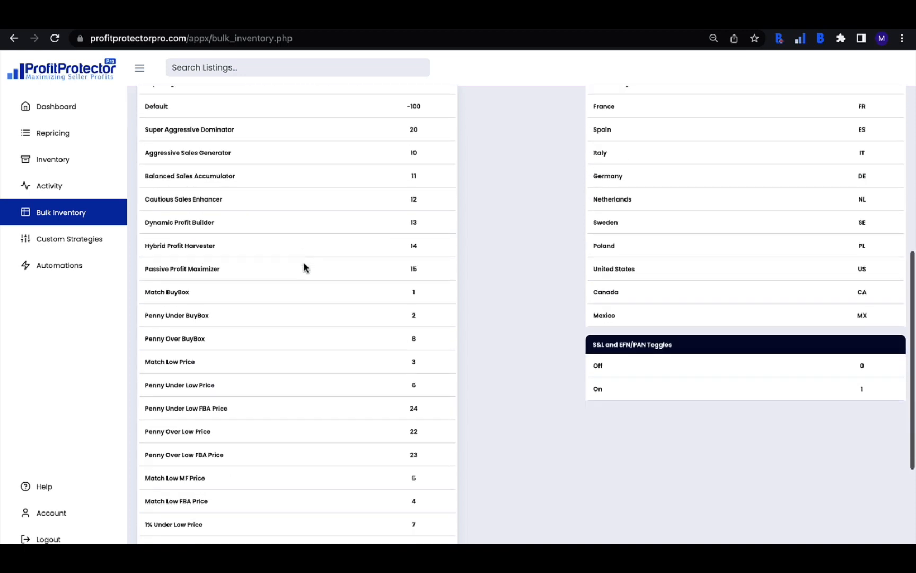
scroll(304, 264, up, 3)
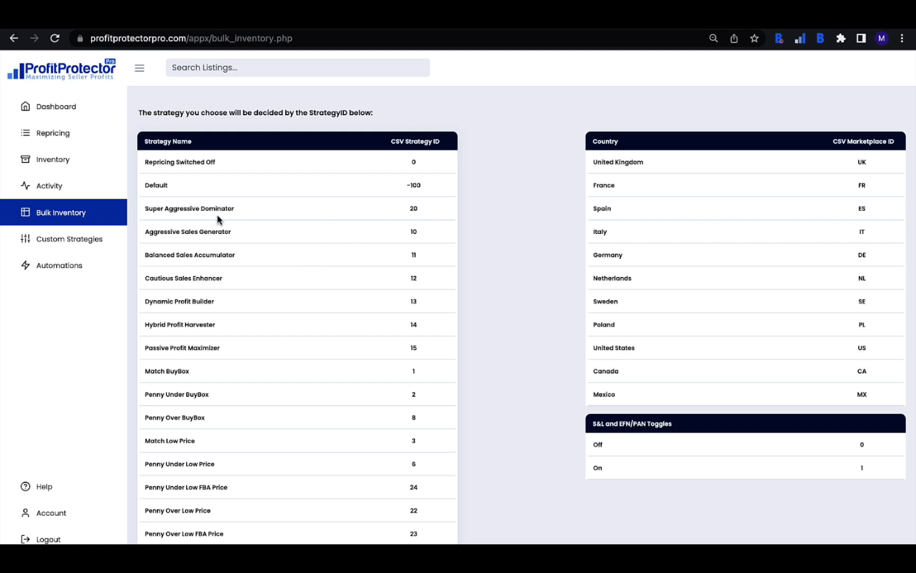
double_click(413, 208)
scroll(377, 368, down, 2)
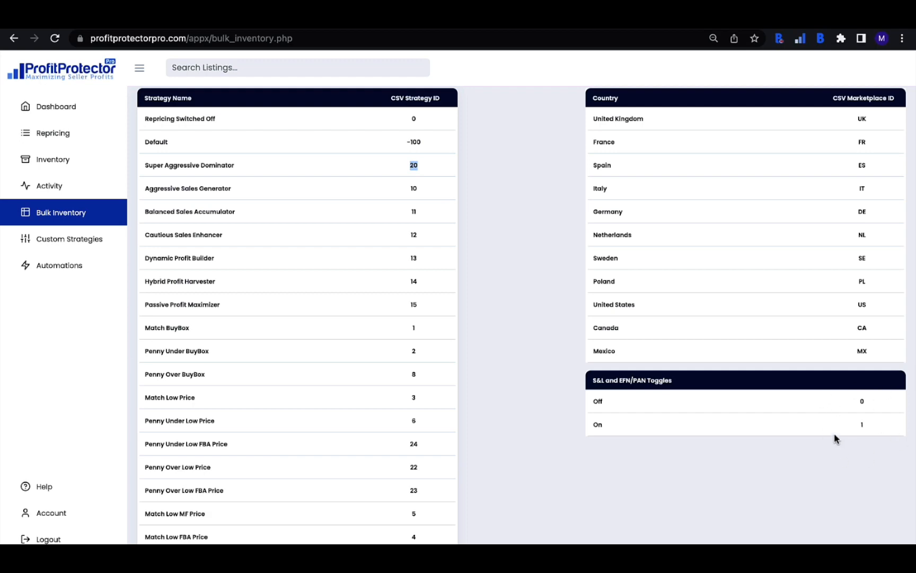
scroll(468, 325, up, 6)
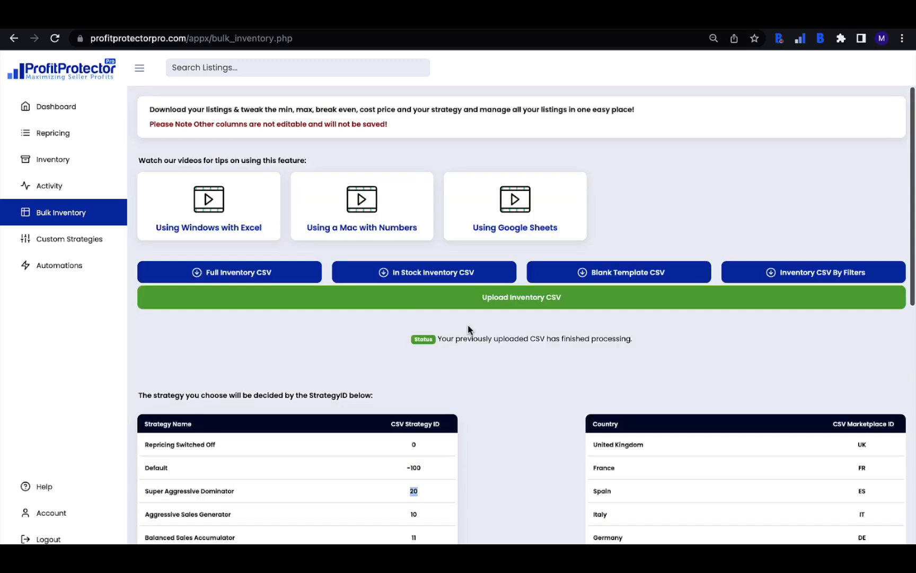
Download the full inventory CSV and open the downloaded file in Numbers
click(263, 274)
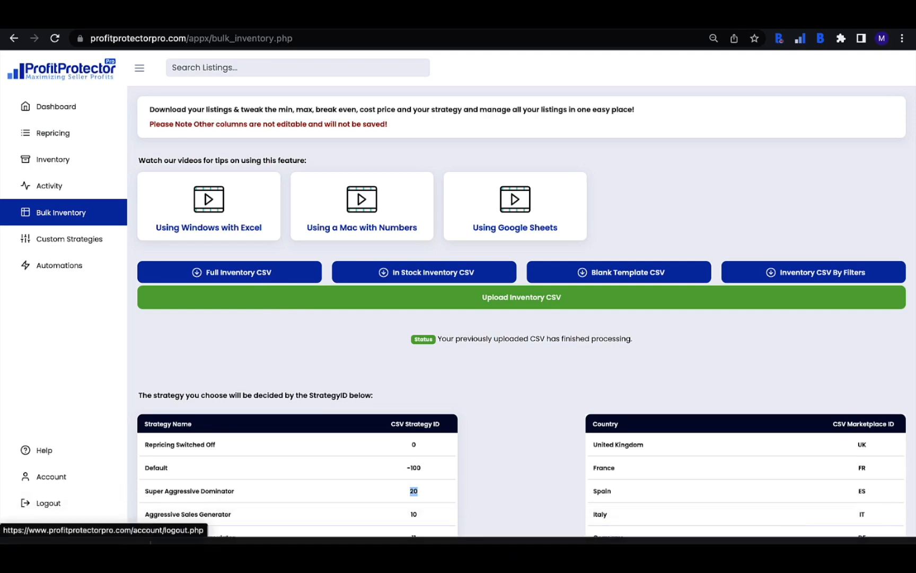
click(142, 543)
click(153, 504)
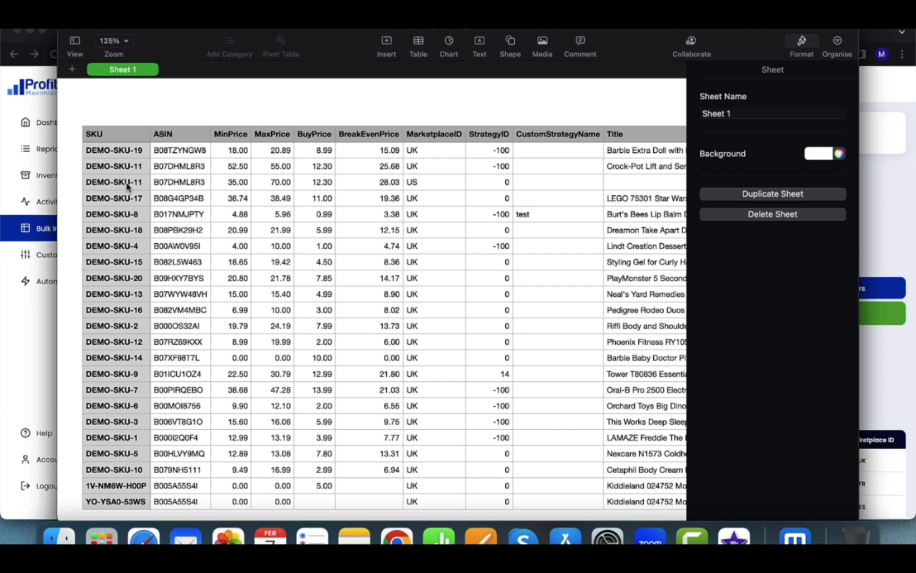
Widen the spreadsheet window on both sides and look over the exported columns from SKU to VATOverride
scroll(459, 313, right, 3)
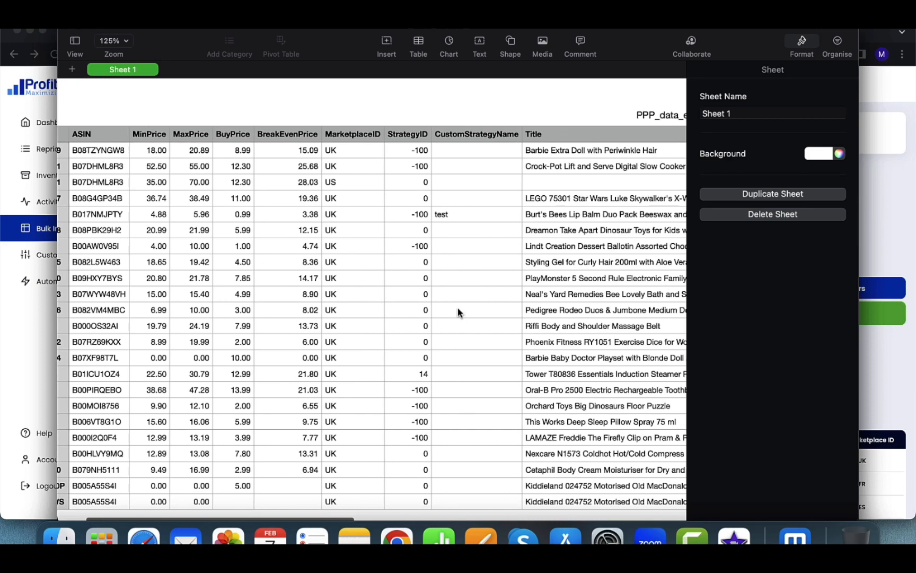
scroll(459, 313, right, 1)
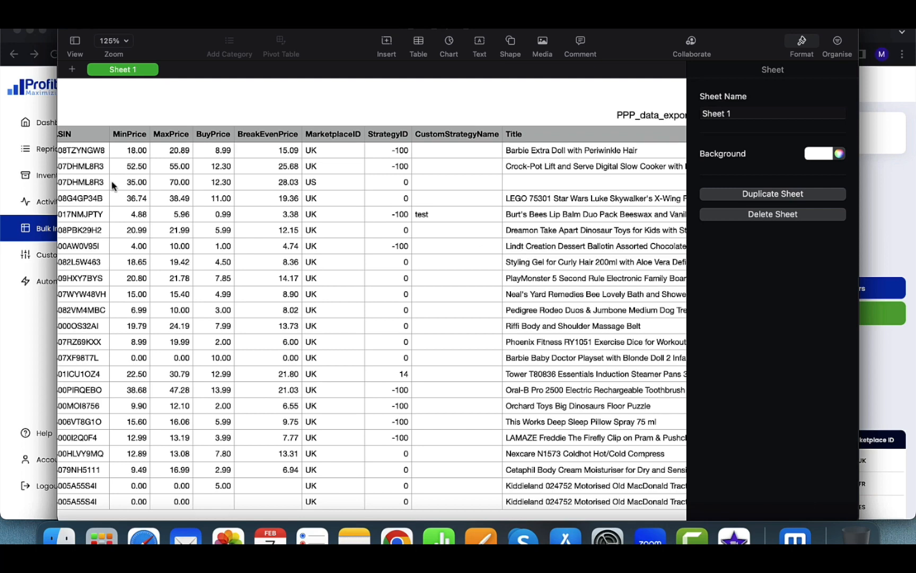
drag(57, 191, 13, 193)
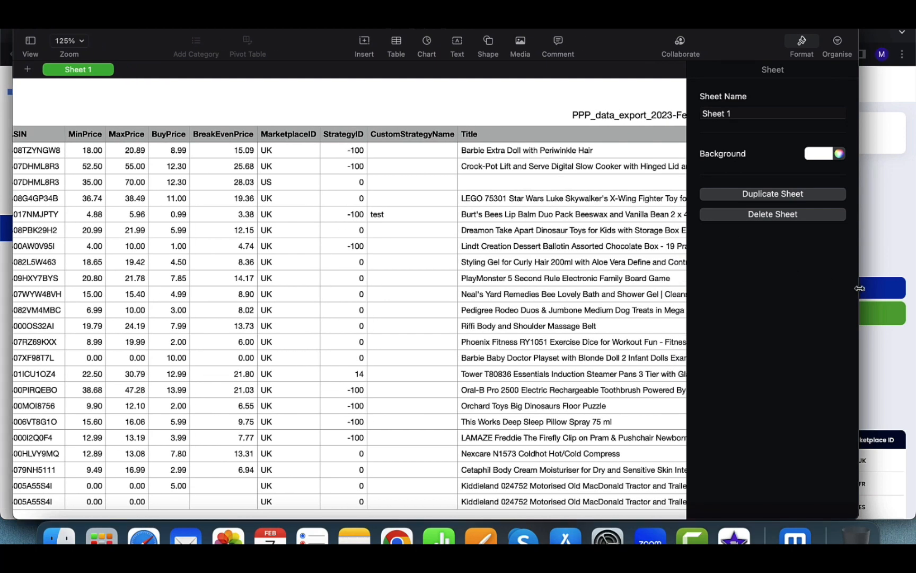
drag(859, 288, 915, 288)
scroll(414, 357, left, 4)
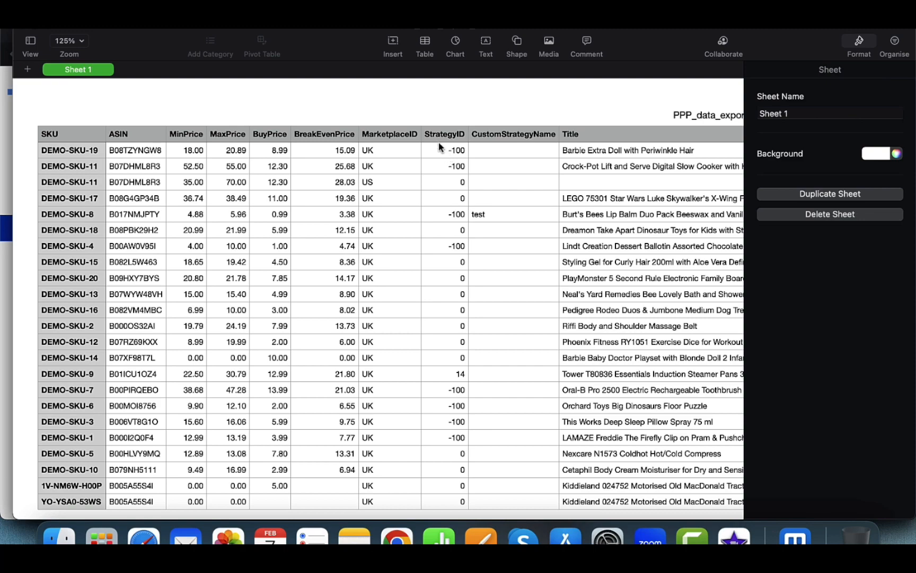
scroll(497, 308, right, 10)
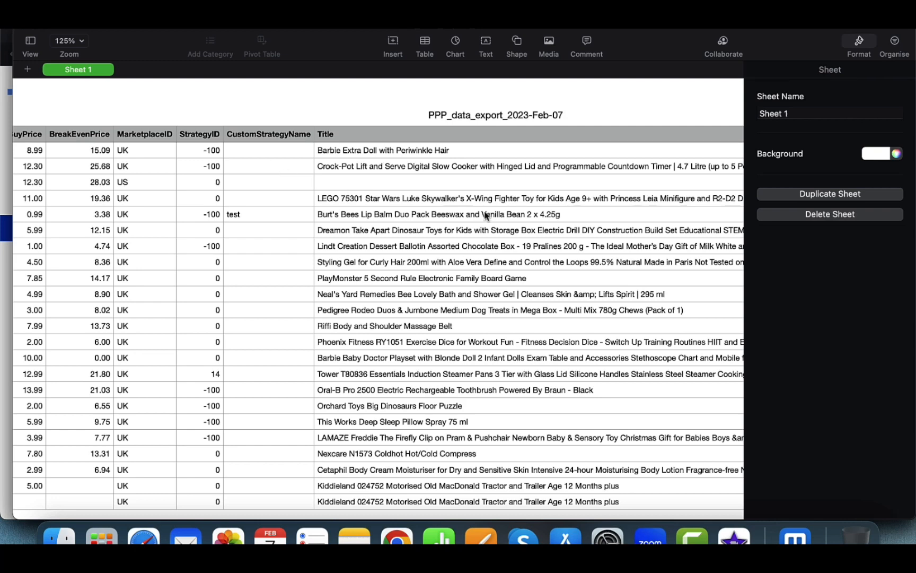
scroll(504, 219, right, 10)
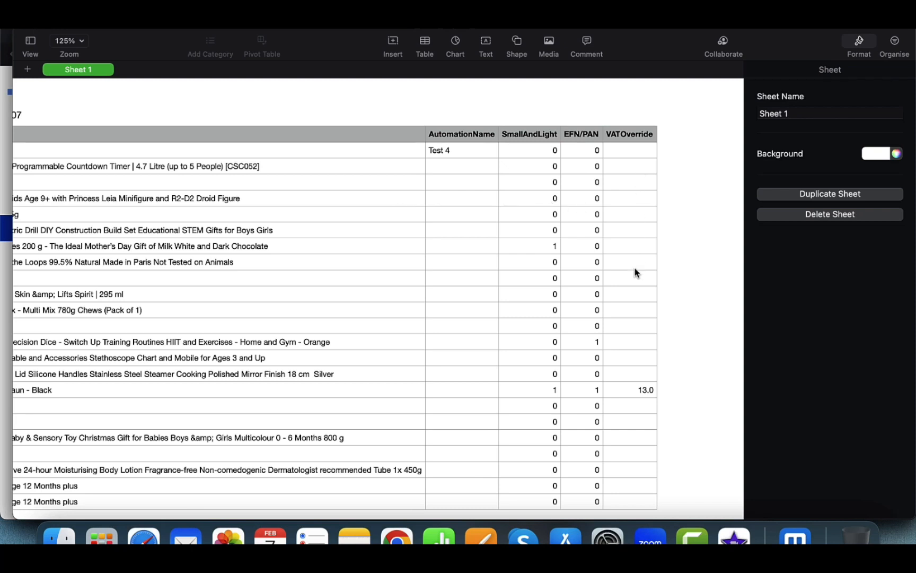
Export the spreadsheet as a CSV named "PPP Sheet" to Downloads and switch back to the Bulk Inventory page in Chrome
click(90, 10)
mouse_move(121, 148)
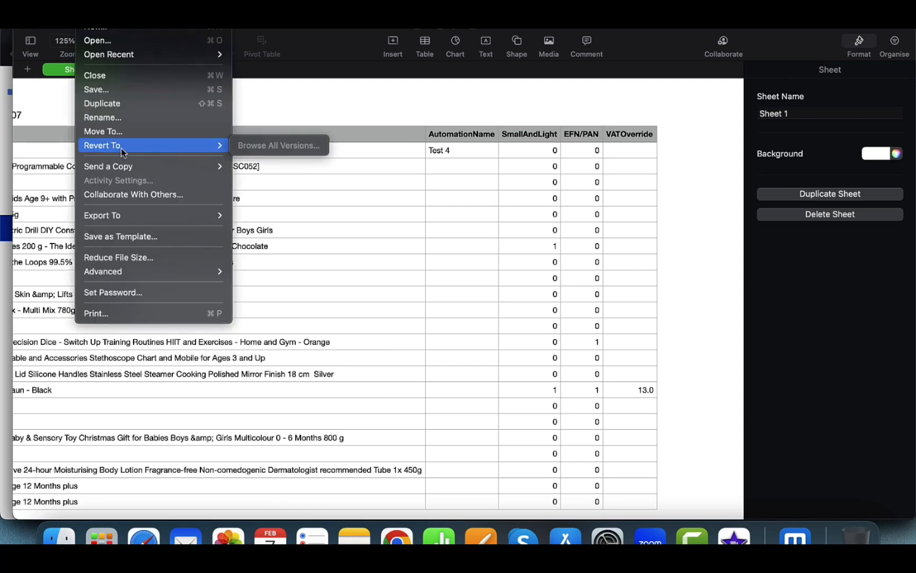
mouse_move(132, 212)
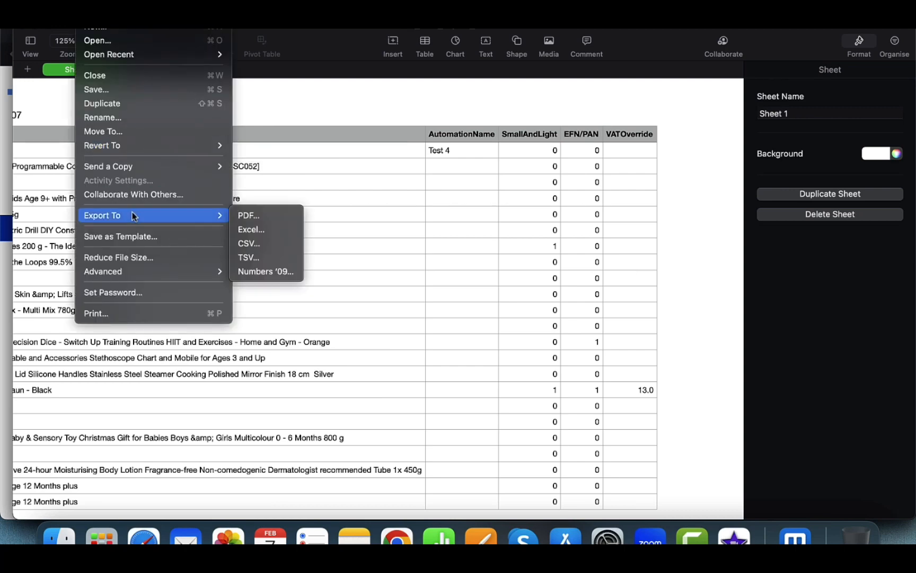
click(267, 243)
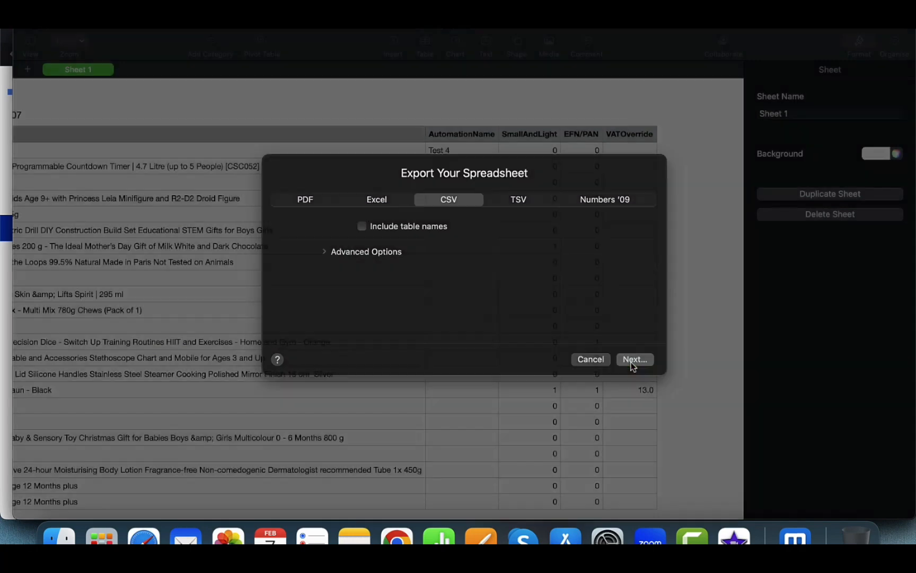
click(633, 360)
text(PP)
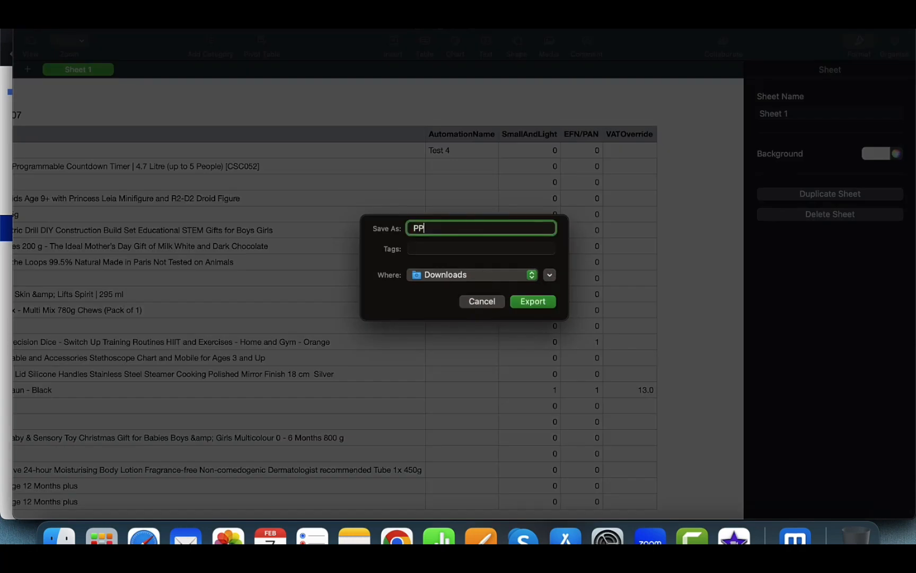
text(P Sheet)
key(Return)
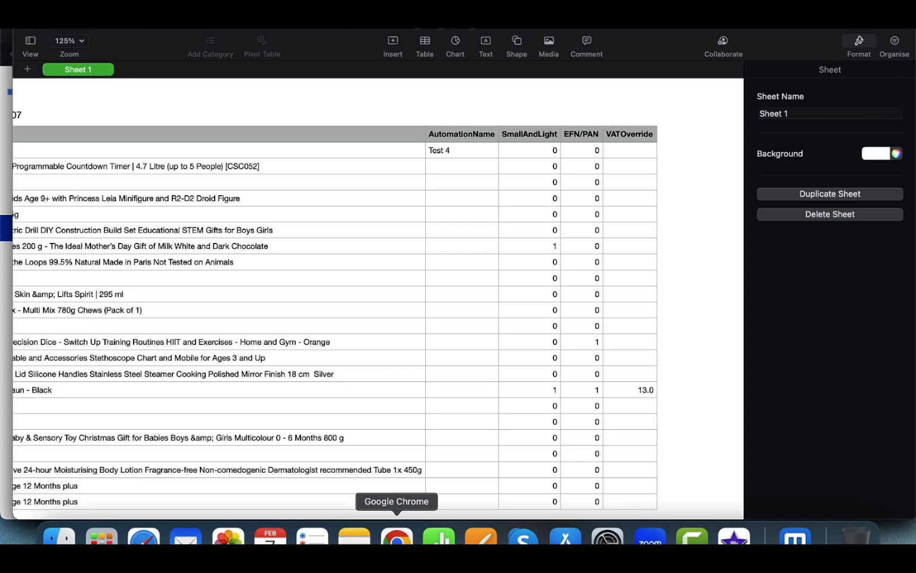
click(397, 537)
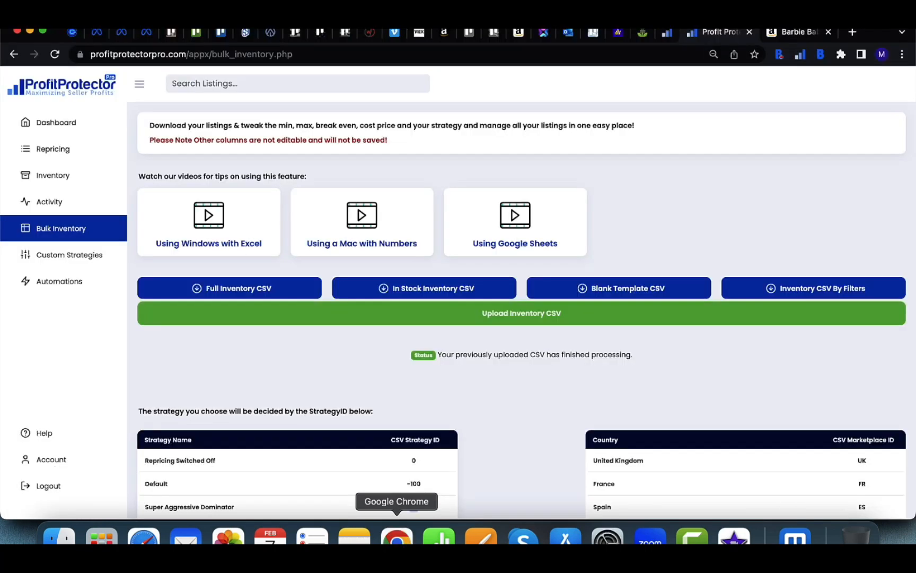
Upload the "PPP Sheet" CSV from Downloads as the inventory CSV
click(504, 317)
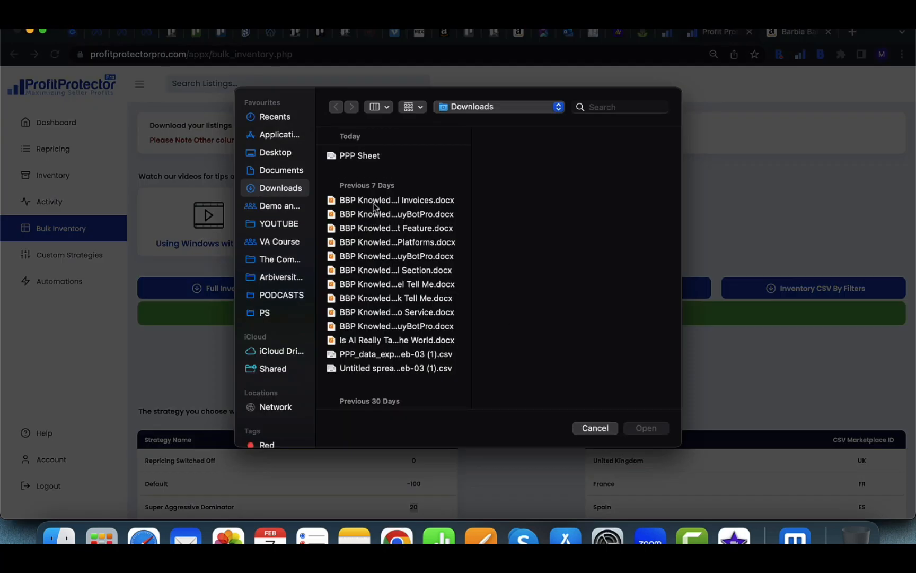
click(353, 157)
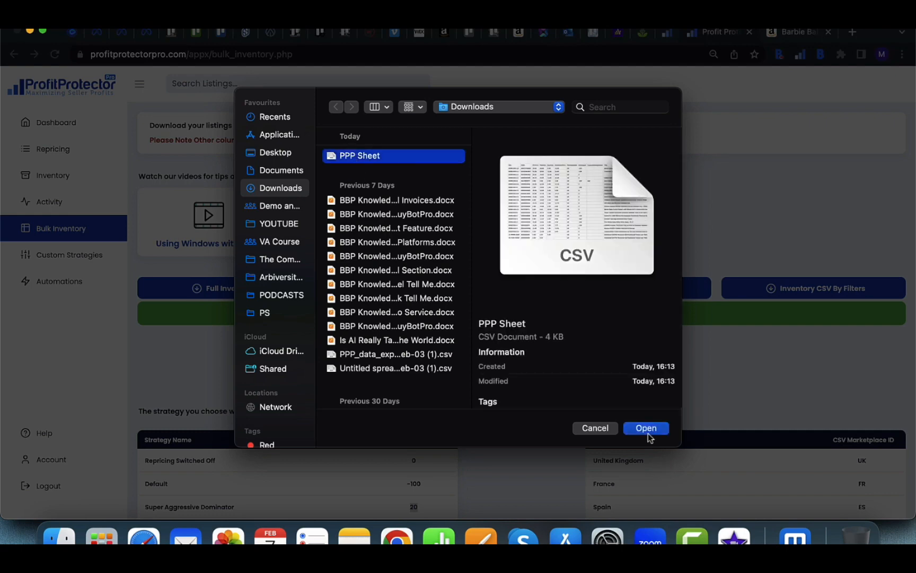
click(648, 430)
click(515, 351)
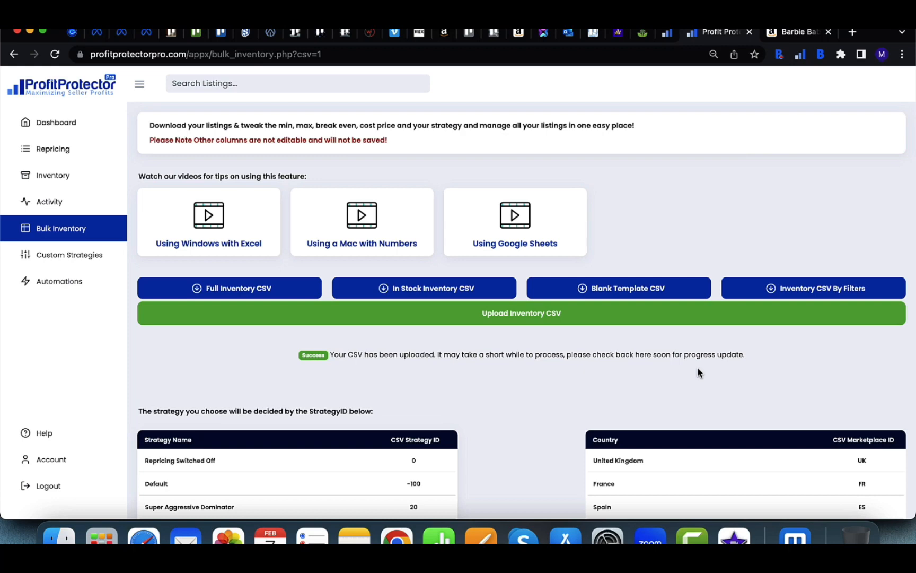
View the Custom Strategies page and start a new Flow automation named "Test" on the Automations page
click(79, 252)
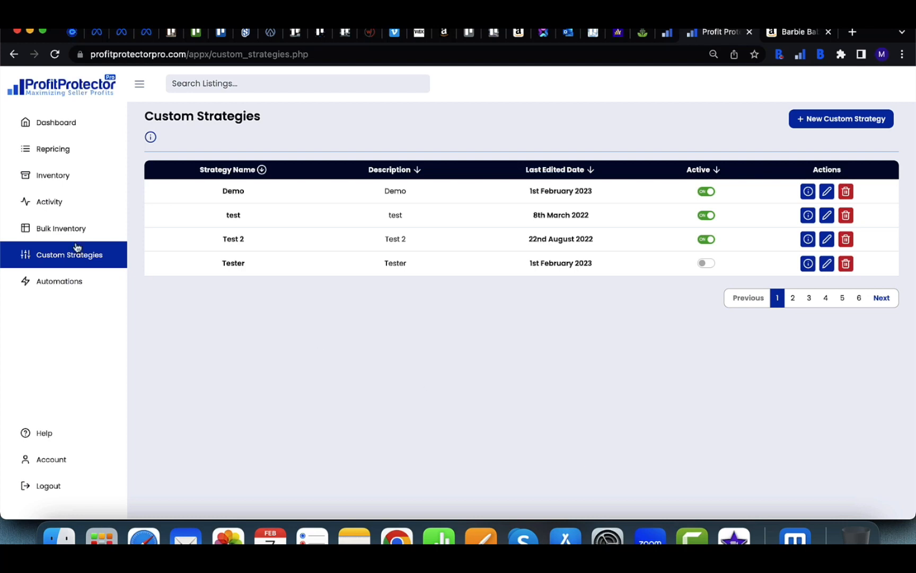
click(74, 287)
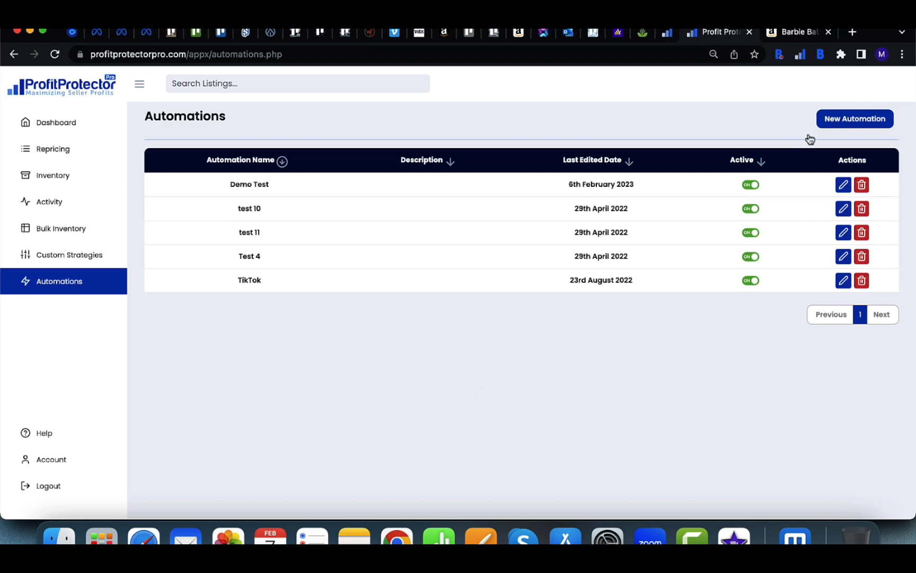
click(836, 123)
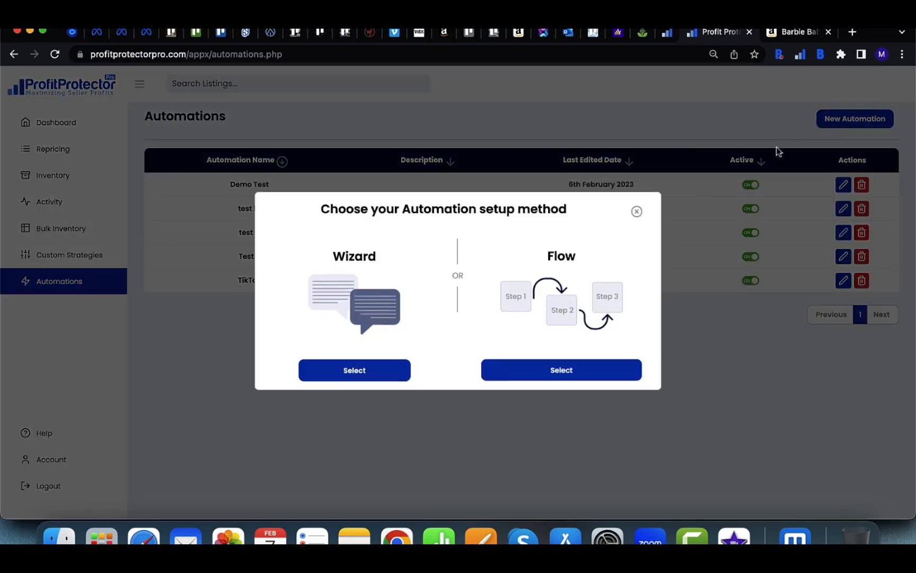
click(552, 376)
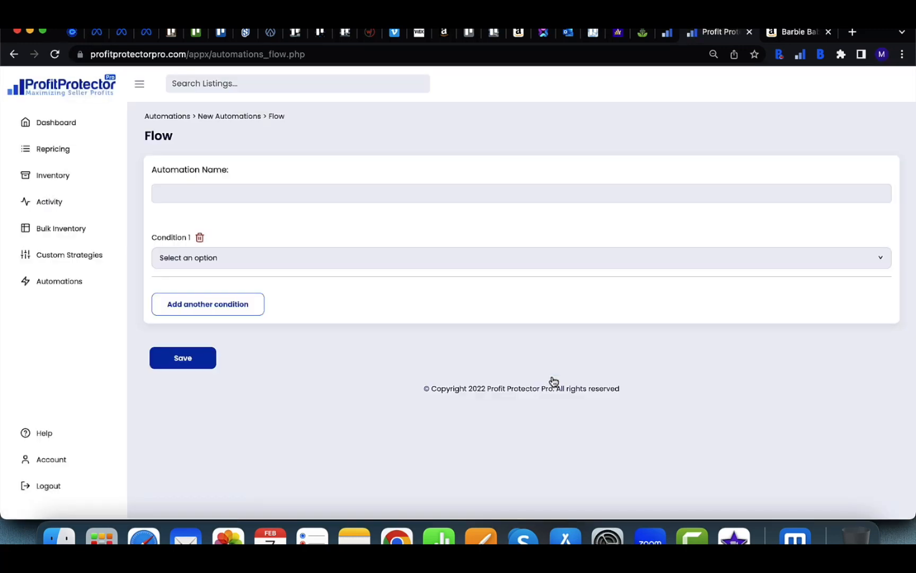
click(249, 195)
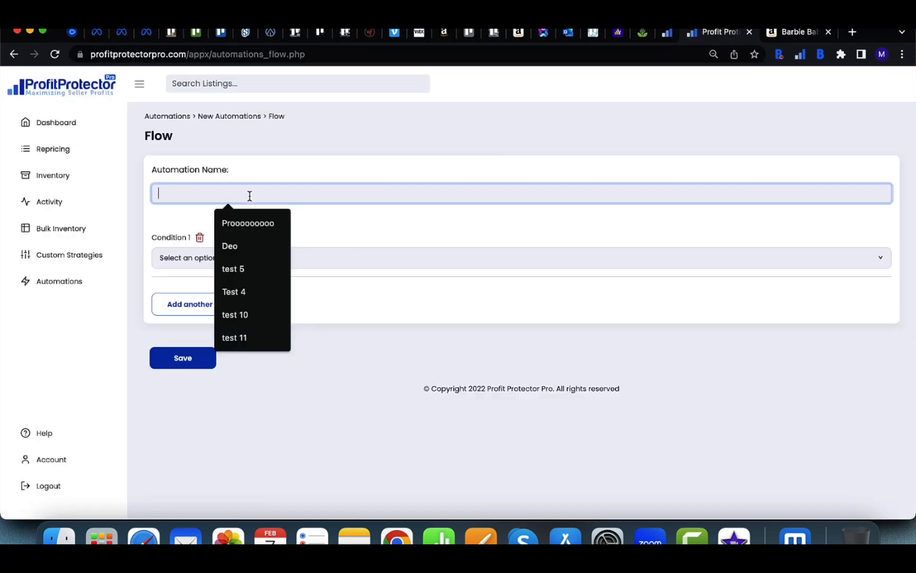
text(Test)
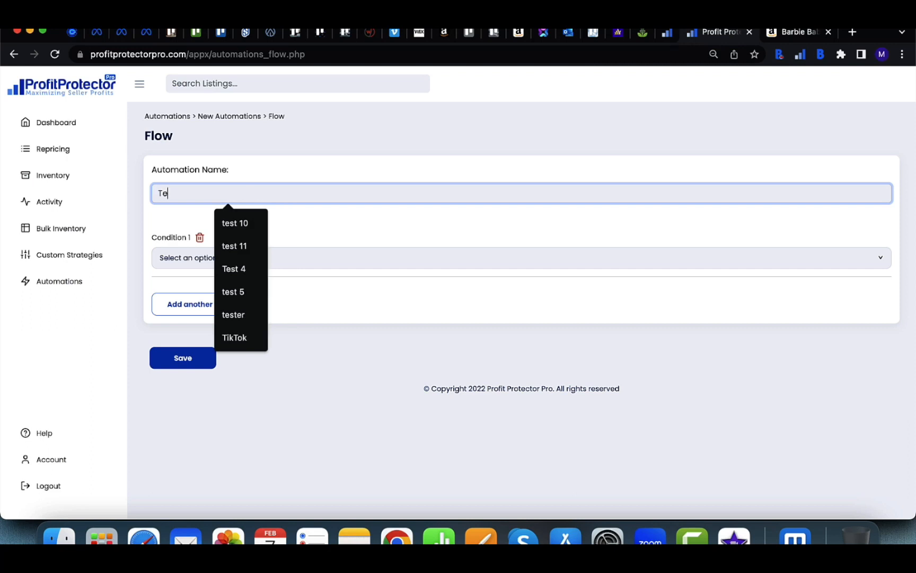
click(192, 219)
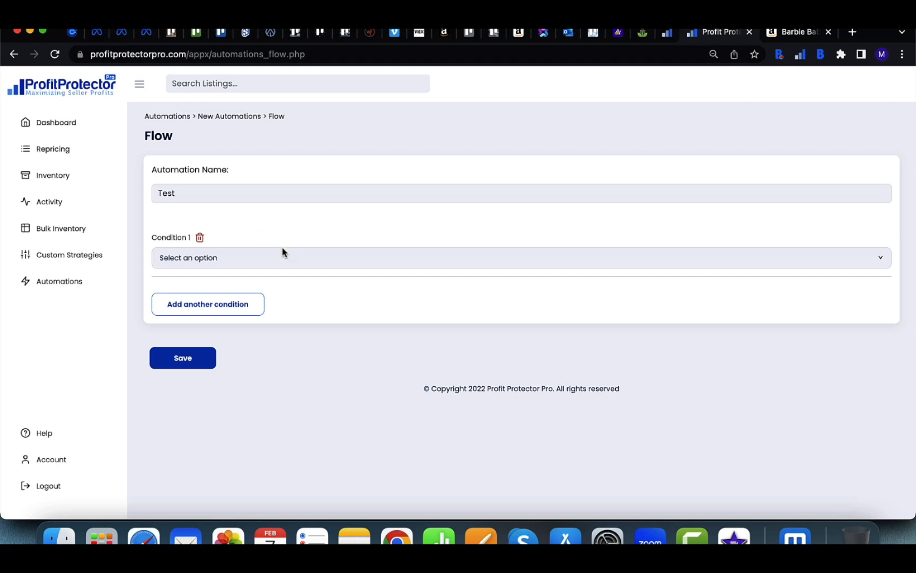
Set condition 1 to switch strategy to Aggressive Sales Generator when no sales have occurred for 3 days
click(254, 258)
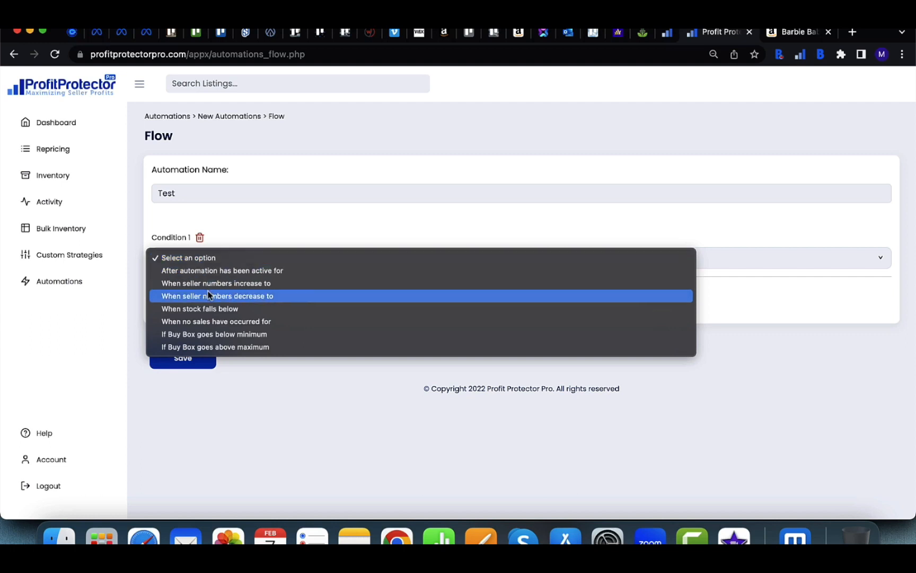
click(197, 321)
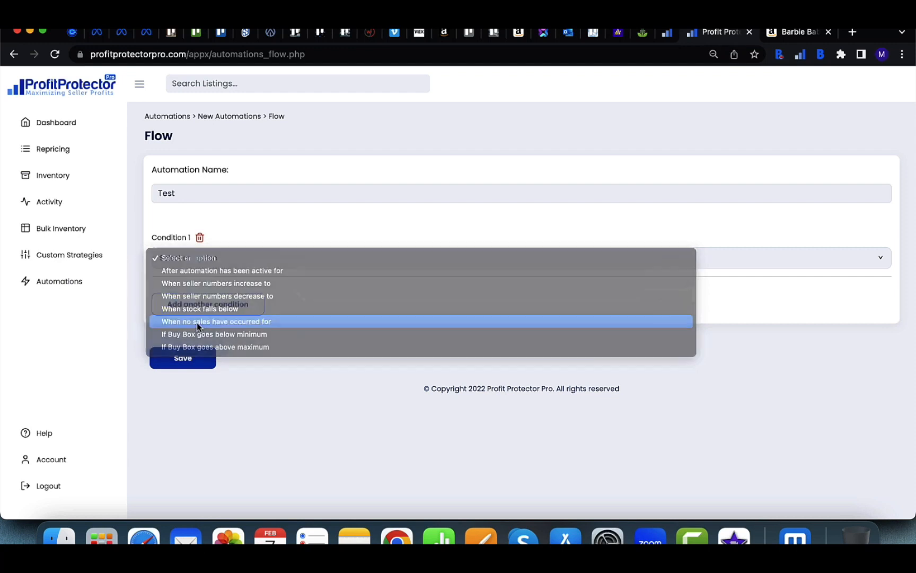
click(226, 291)
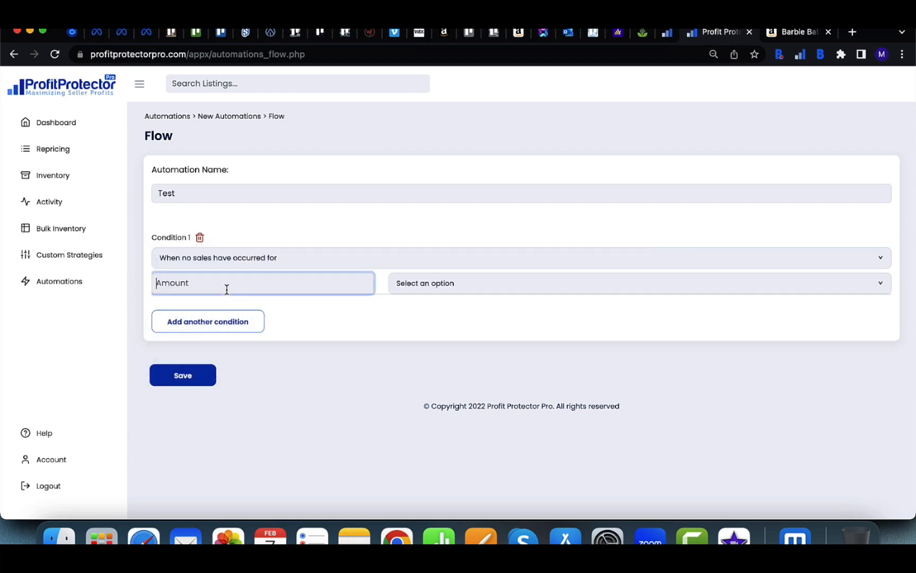
text(3)
click(431, 286)
click(429, 295)
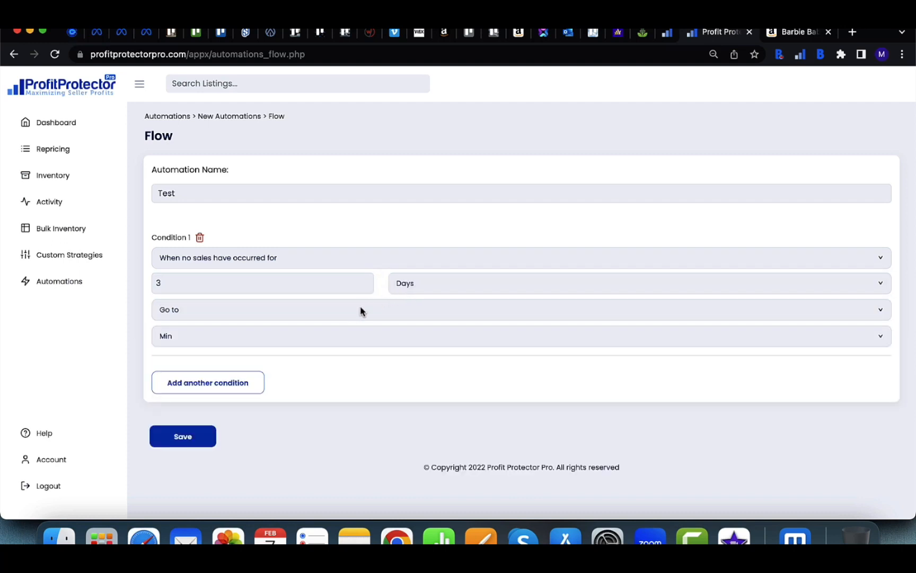
click(361, 311)
click(345, 324)
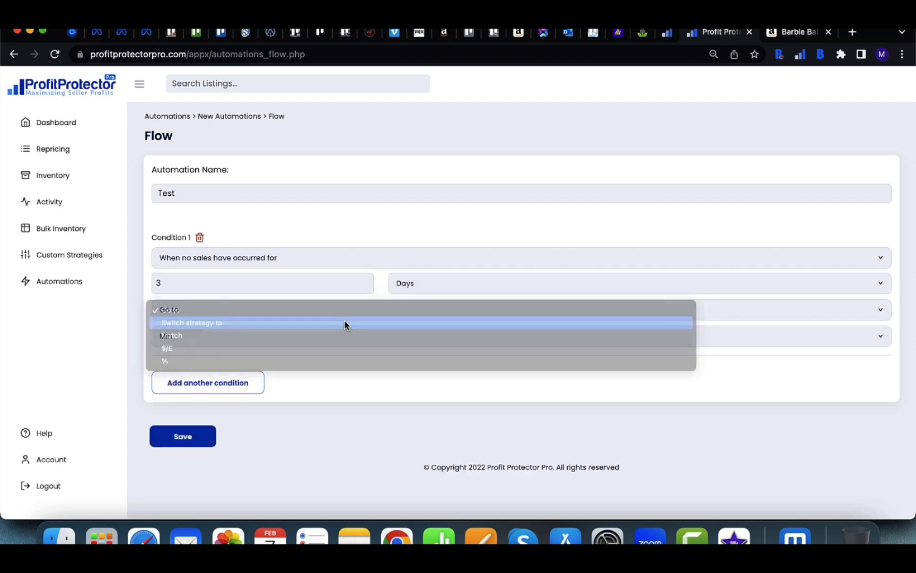
click(338, 334)
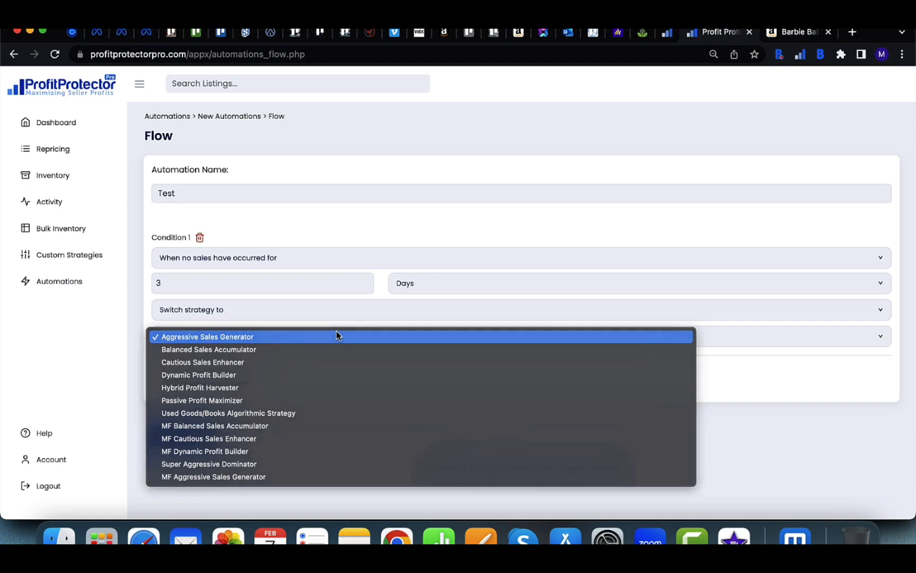
click(336, 336)
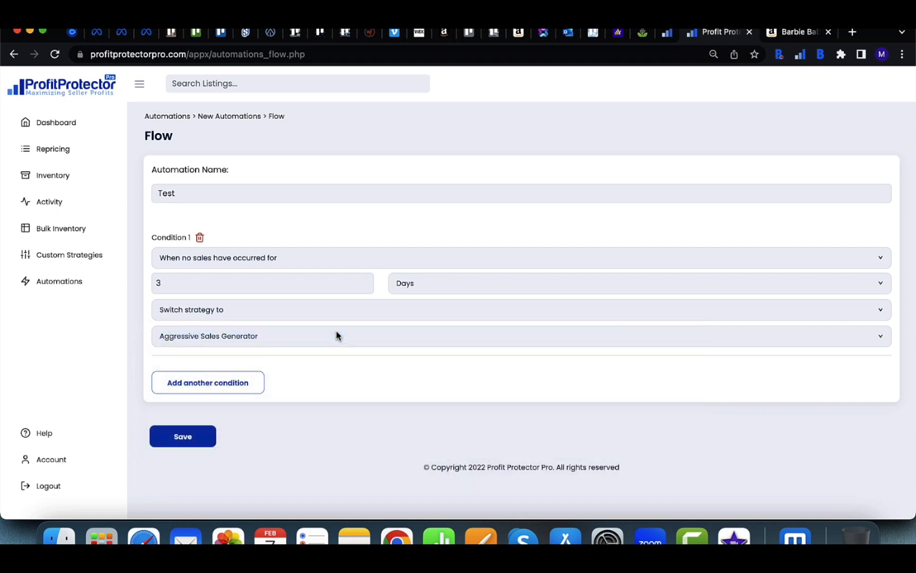
Add a second condition that applies when seller numbers decrease to 3
click(242, 385)
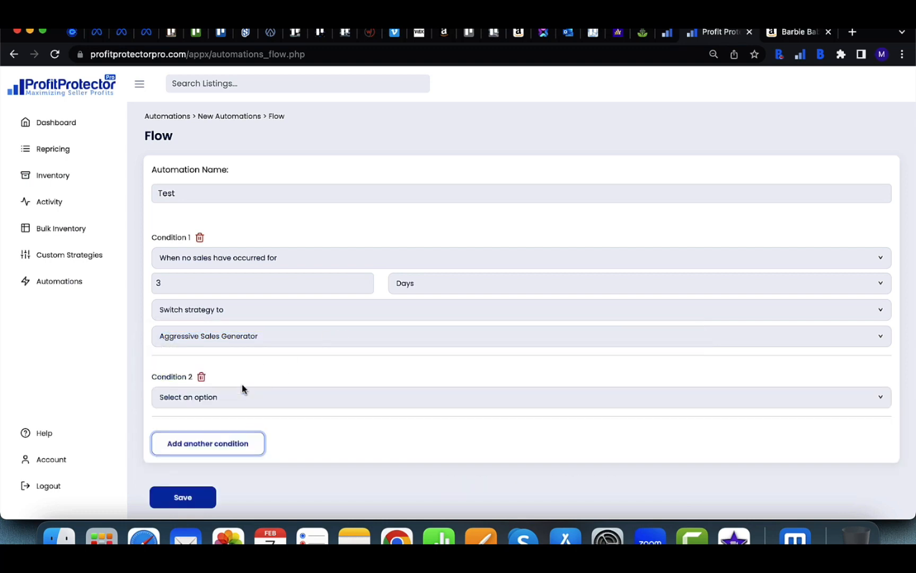
click(273, 399)
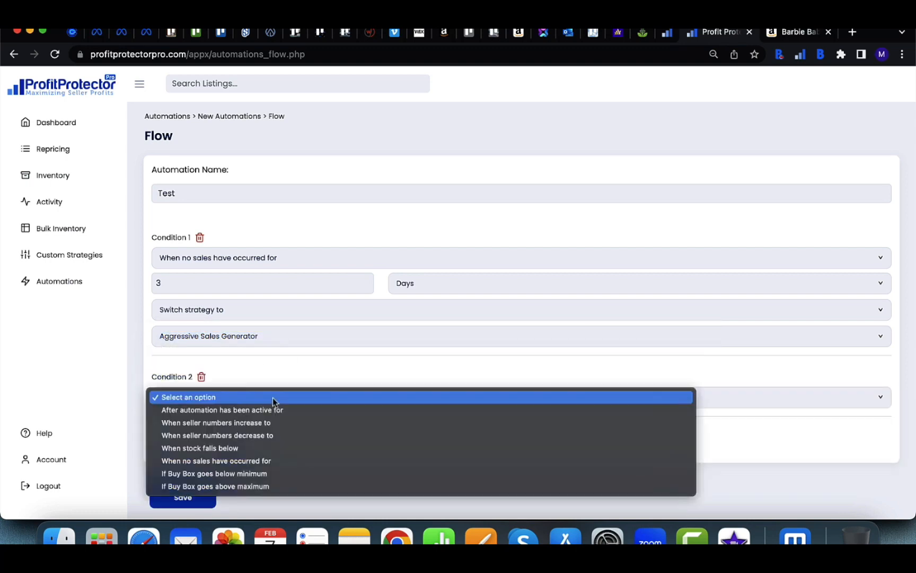
click(265, 435)
click(231, 418)
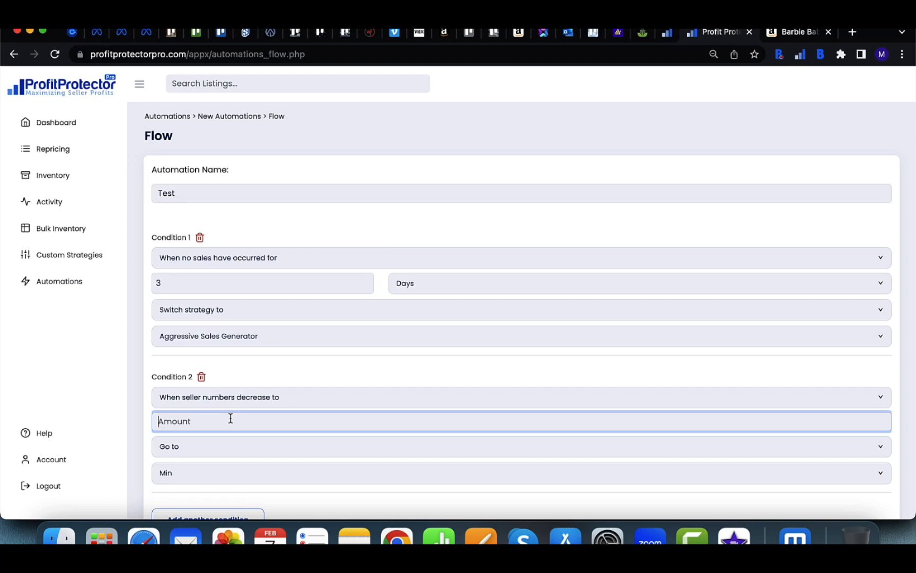
text(3)
Set condition 2's action to Match and look through the prices it can match
scroll(255, 402, down, 2)
click(275, 392)
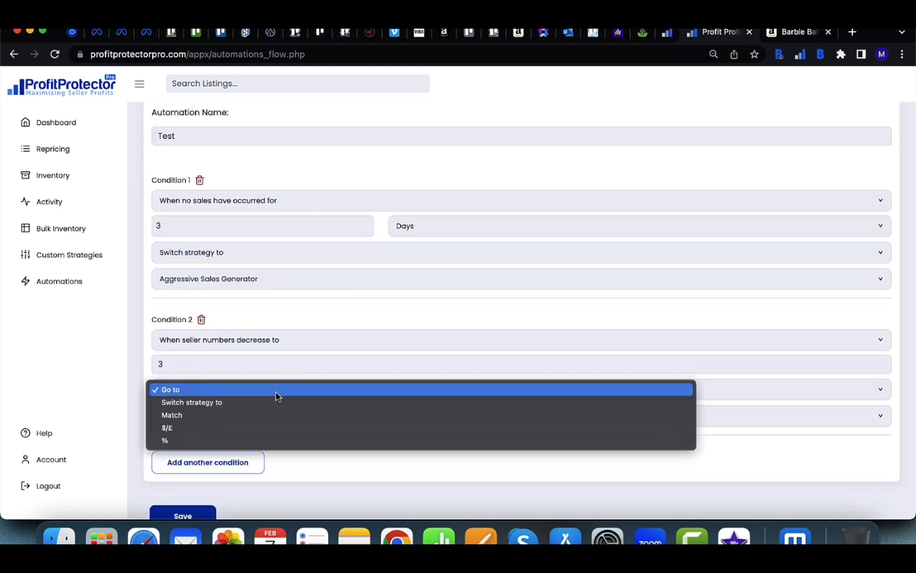
click(255, 415)
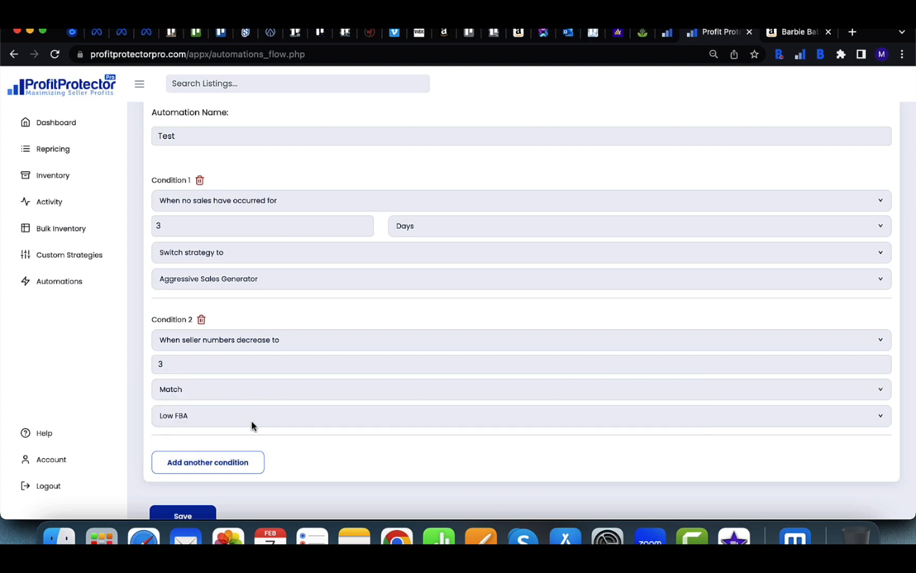
click(252, 420)
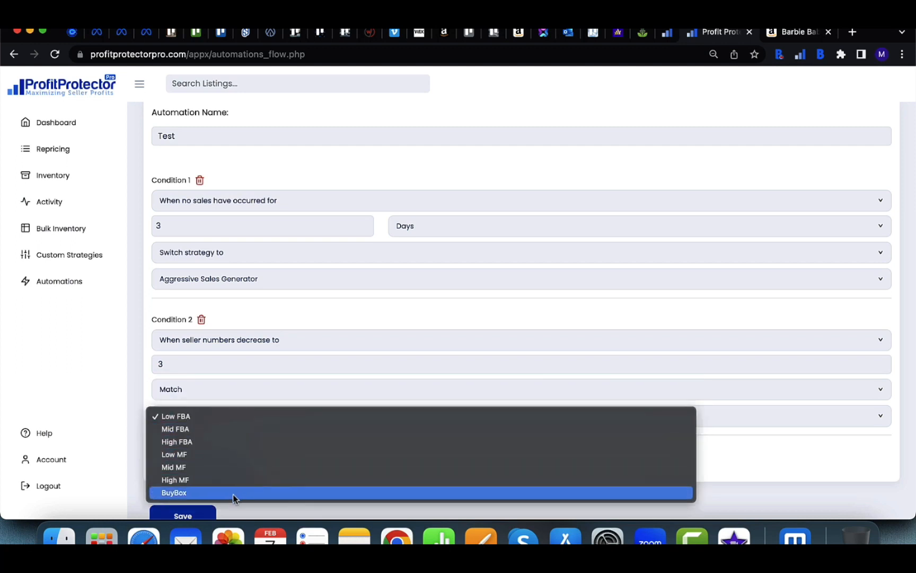
click(248, 387)
Set condition 2's action to switch strategy to Balanced Sales Accumulator
click(243, 389)
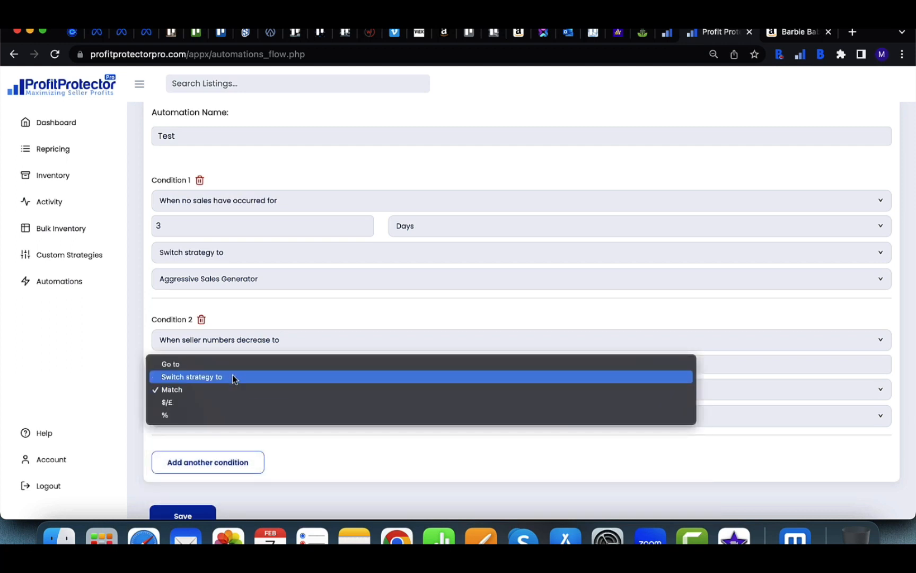
click(232, 374)
click(220, 410)
click(218, 429)
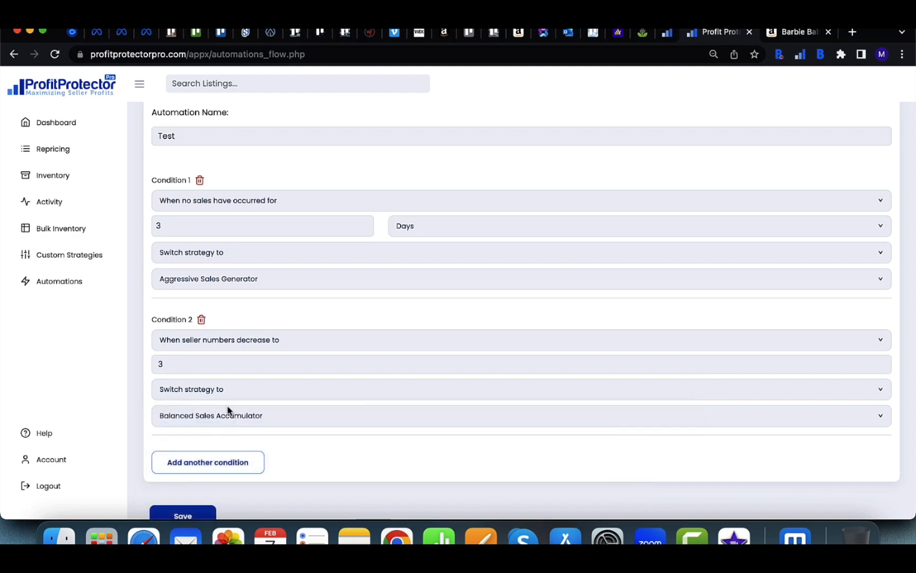
Check the other available actions for condition 2 and save the "Test" automation
click(231, 391)
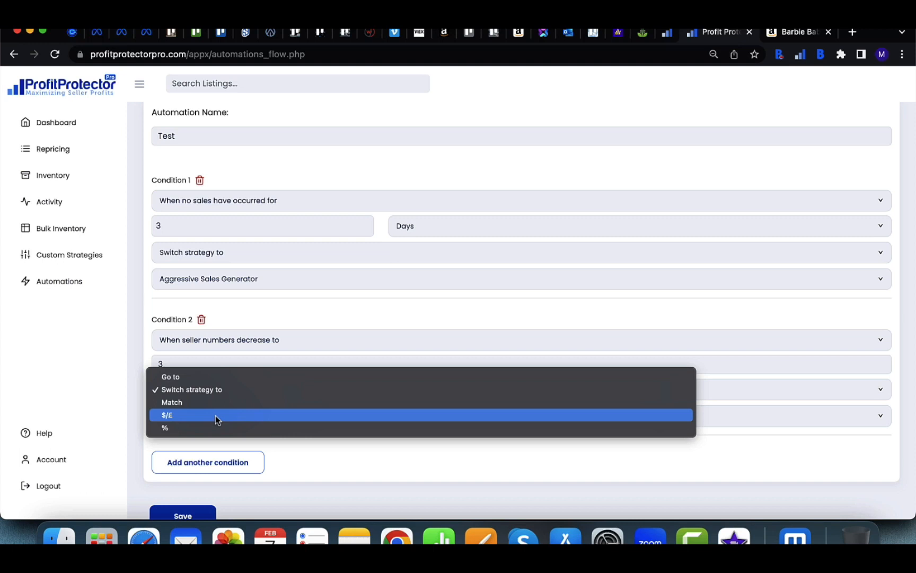
click(147, 318)
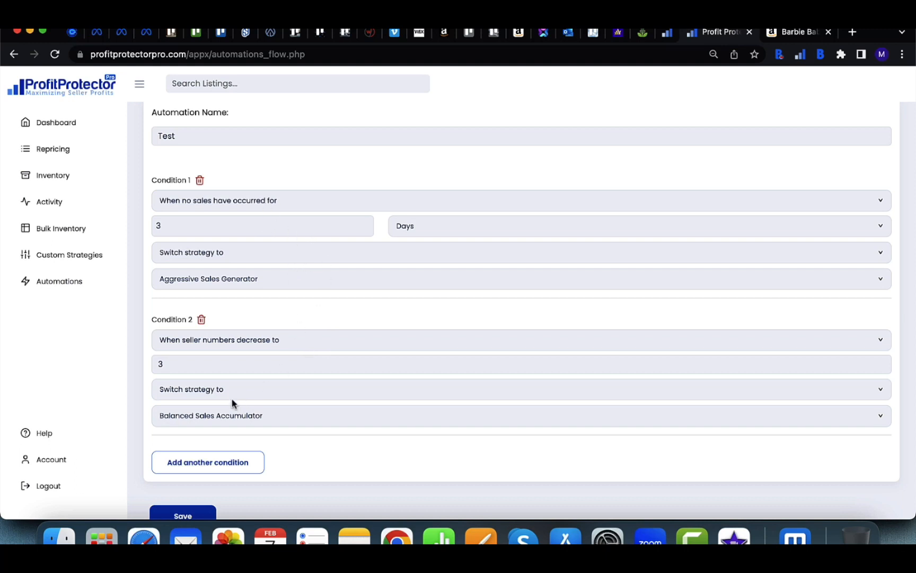
click(201, 512)
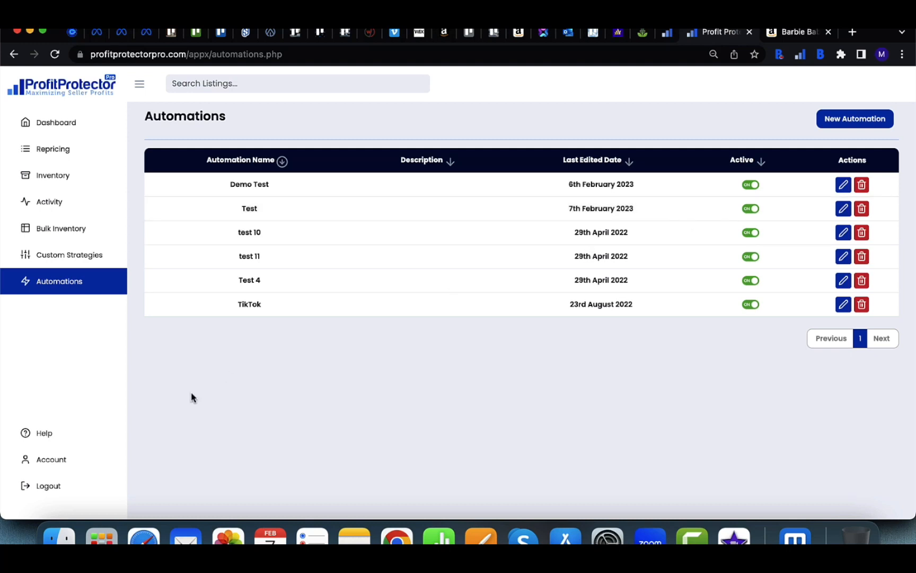
Open the PPP Settings of the account and move France above UK in the country order
click(75, 460)
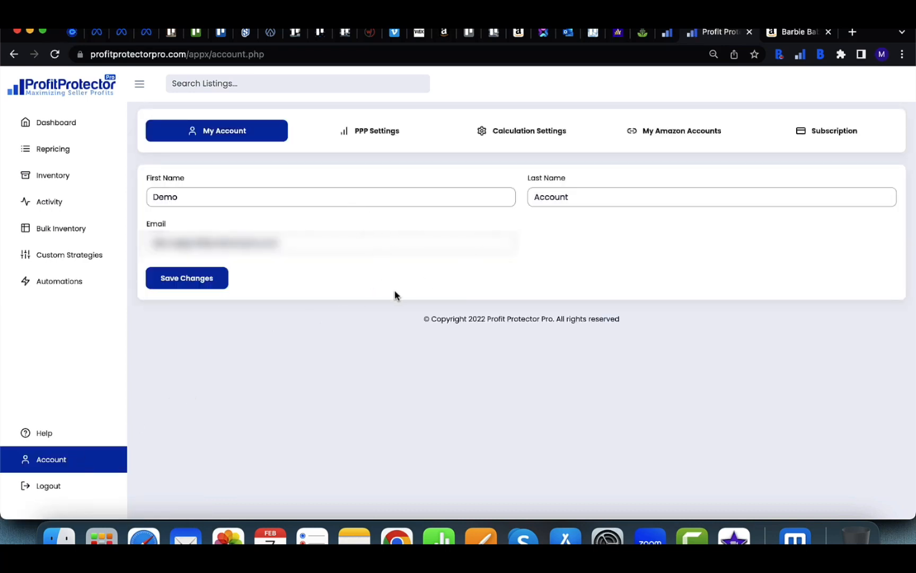
click(389, 132)
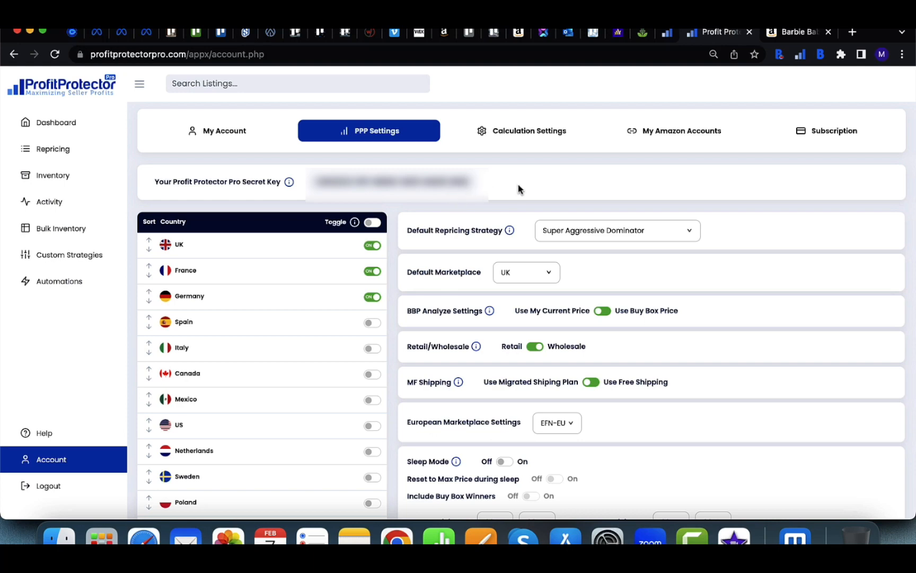
scroll(518, 189, down, 2)
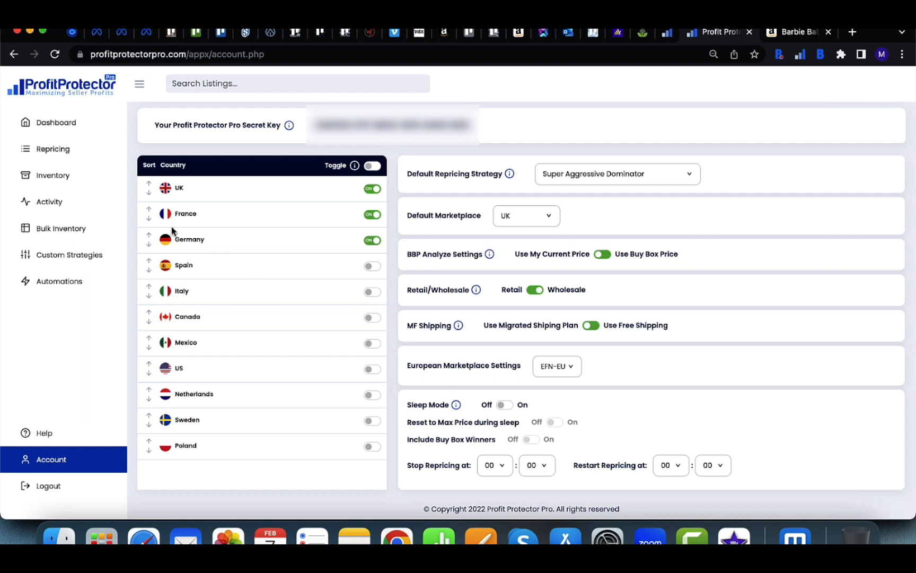
click(149, 209)
Look through the available options for the default repricing strategy and the default marketplace
click(595, 180)
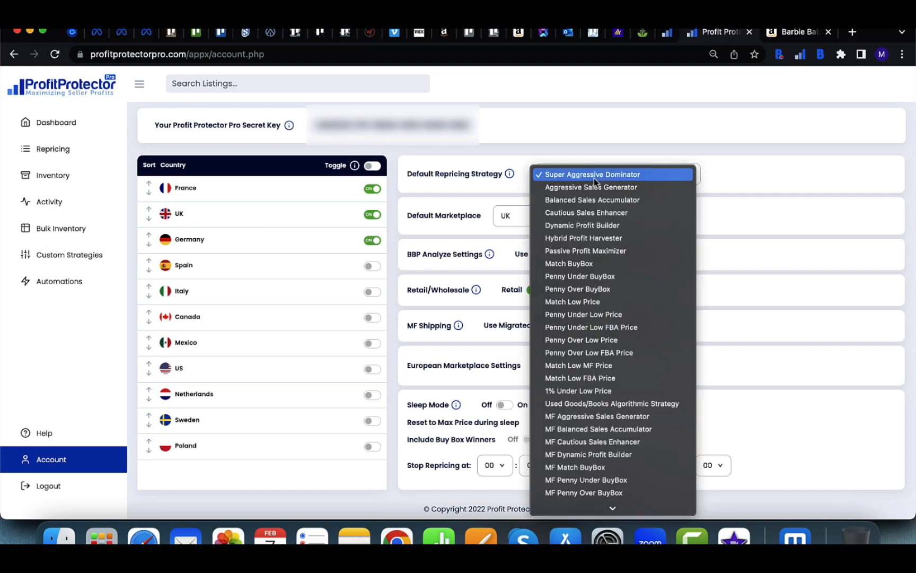
click(594, 178)
click(507, 218)
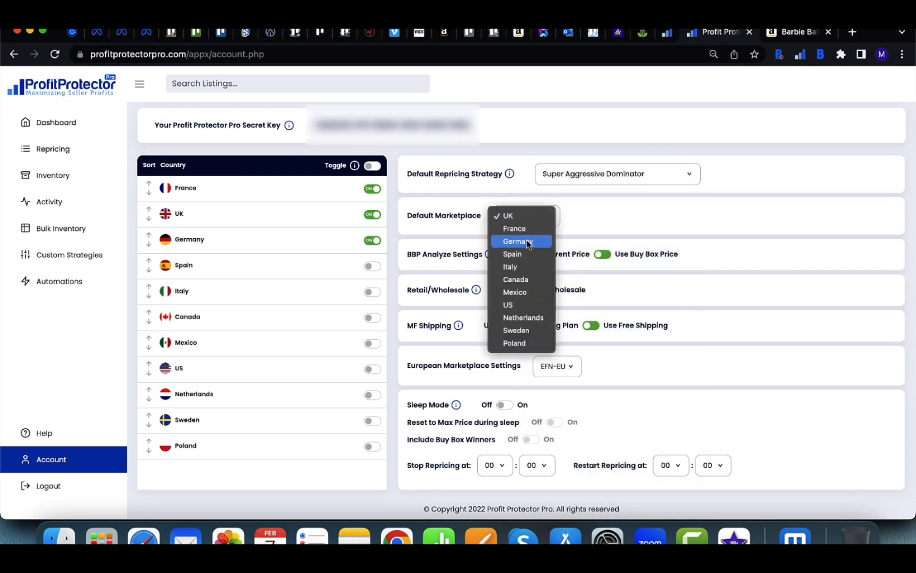
click(621, 209)
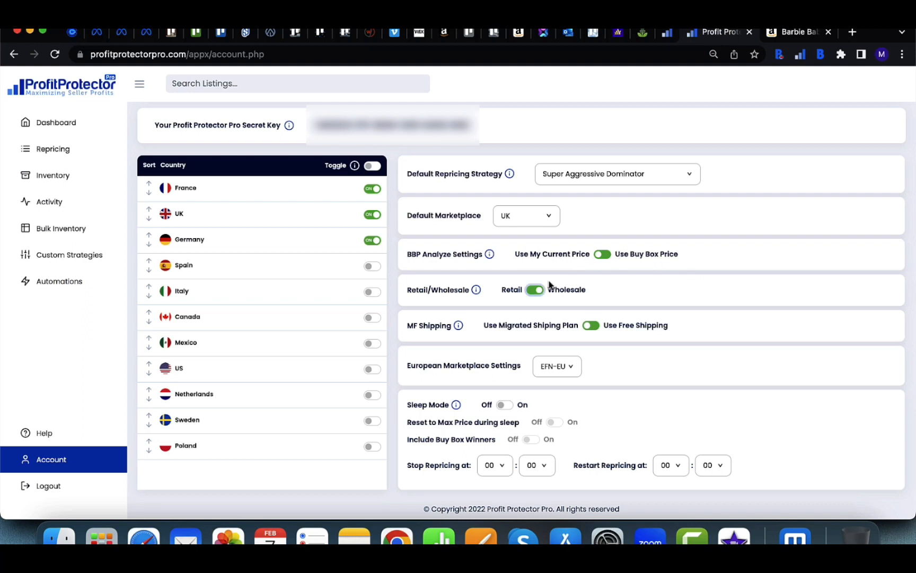
Try the Retail/Wholesale switch and check the options available under European Marketplace Settings
click(533, 292)
click(551, 367)
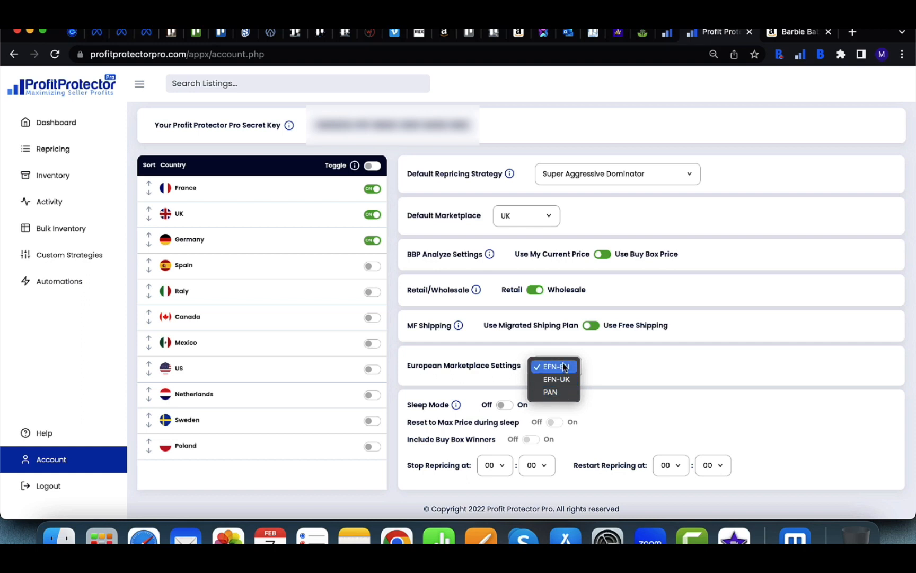
click(638, 383)
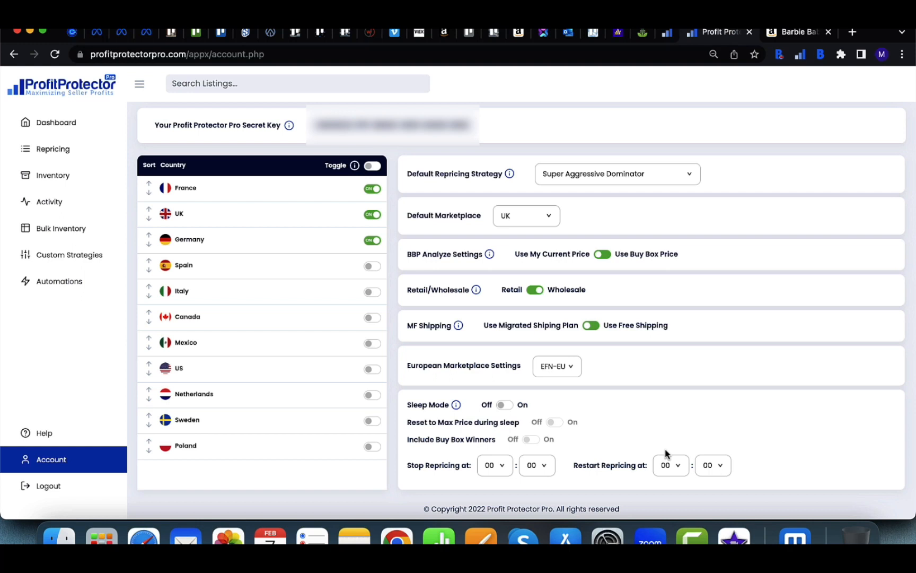
Turn on Sleep Mode and Reset to Max Price during sleep, leaving Include Buy Box Winners off after trying it
click(506, 405)
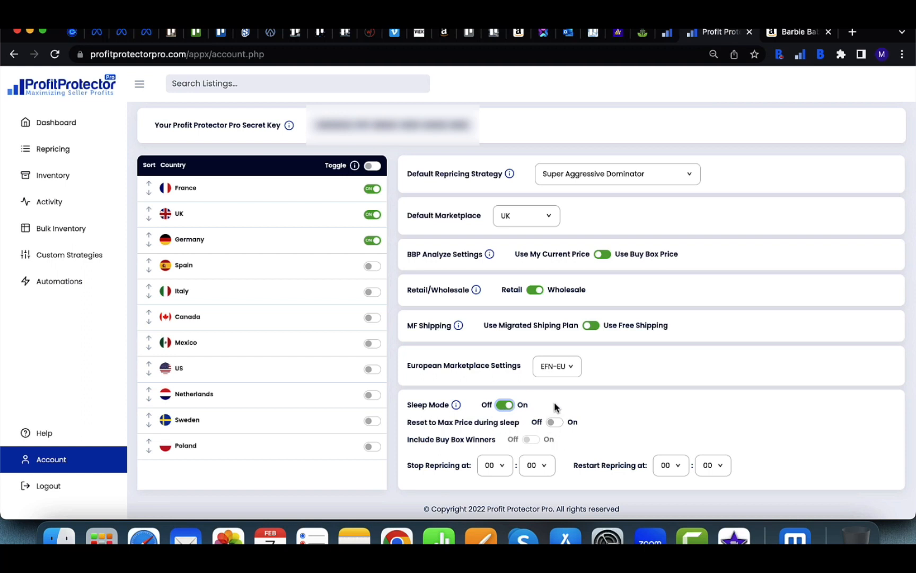
click(555, 423)
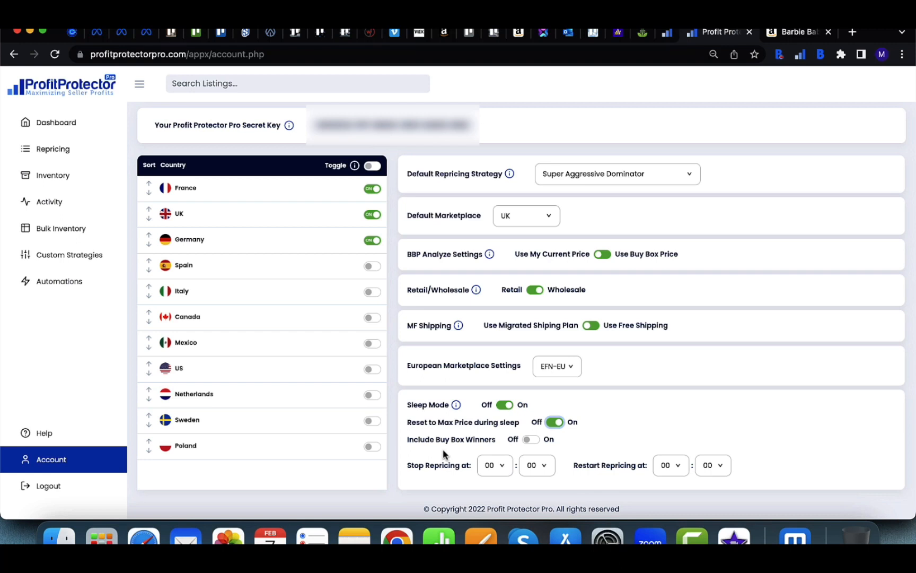
click(529, 441)
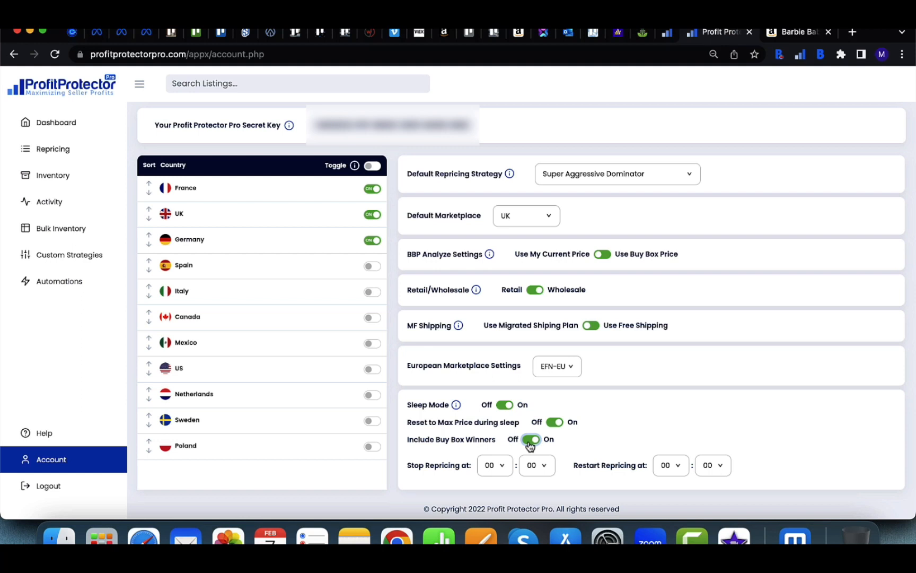
click(530, 441)
Open My Amazon Accounts and look through the Sleep Mode Timezone choices for UK/EU and US/CA/MX
scroll(638, 466, up, 2)
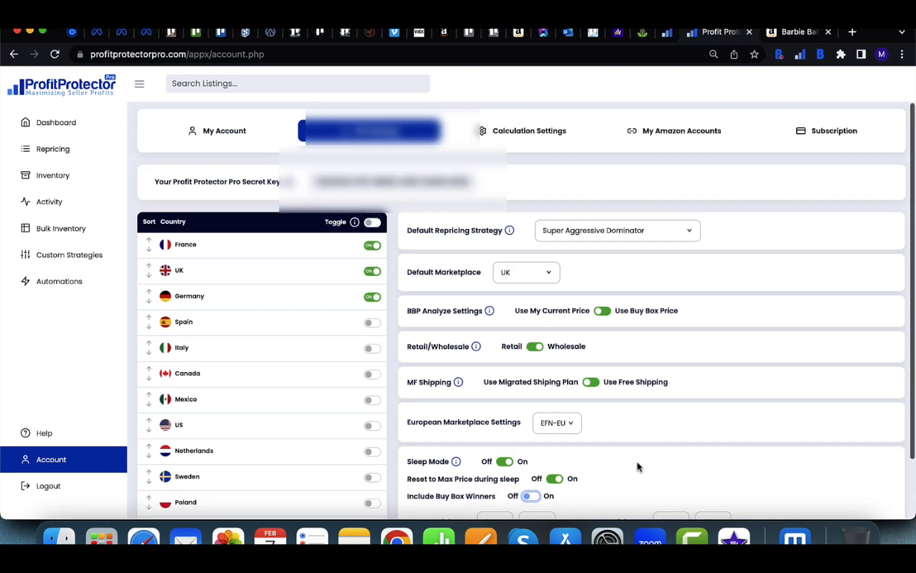
click(667, 137)
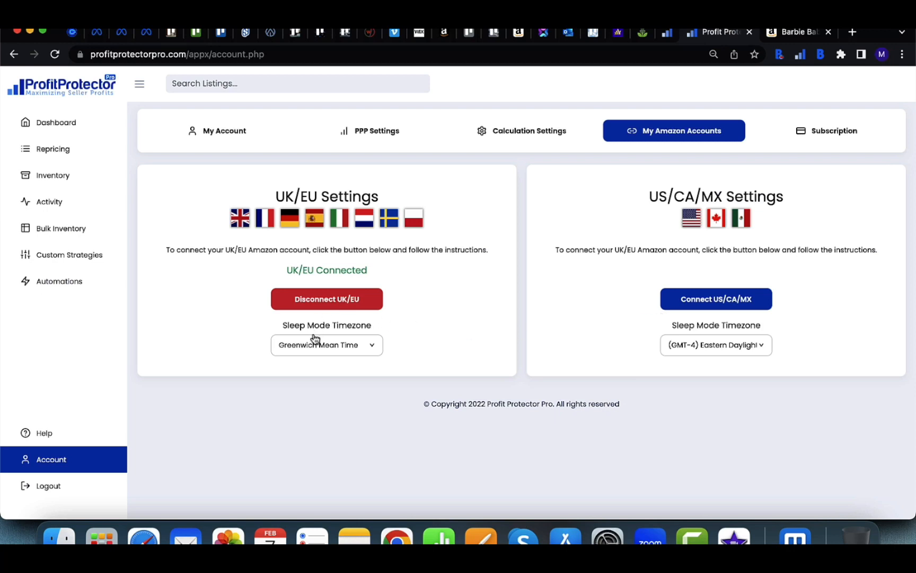
click(327, 348)
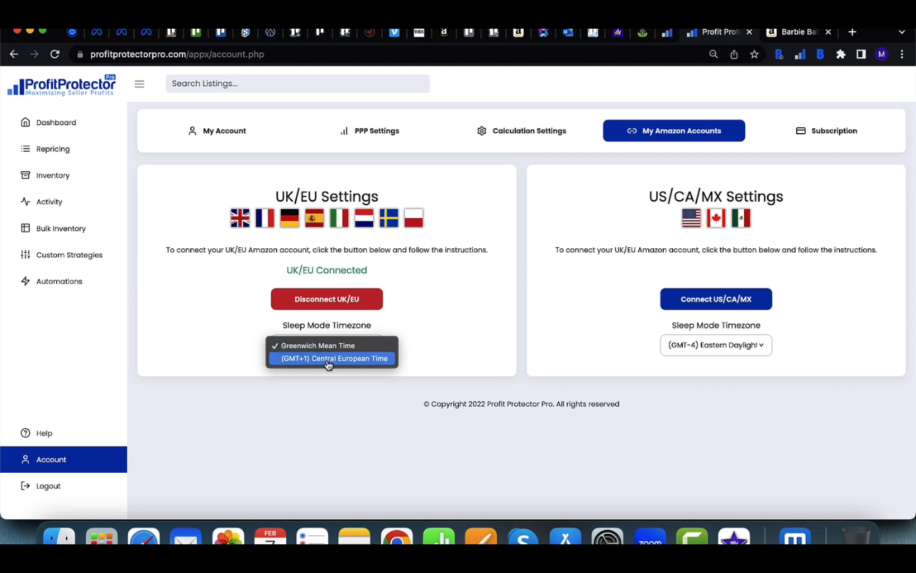
click(737, 351)
click(737, 349)
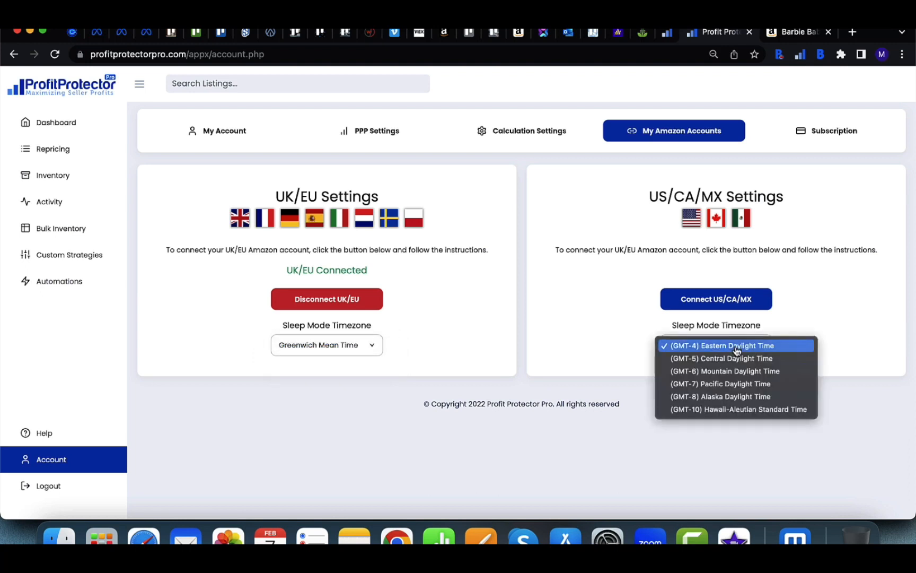
click(625, 363)
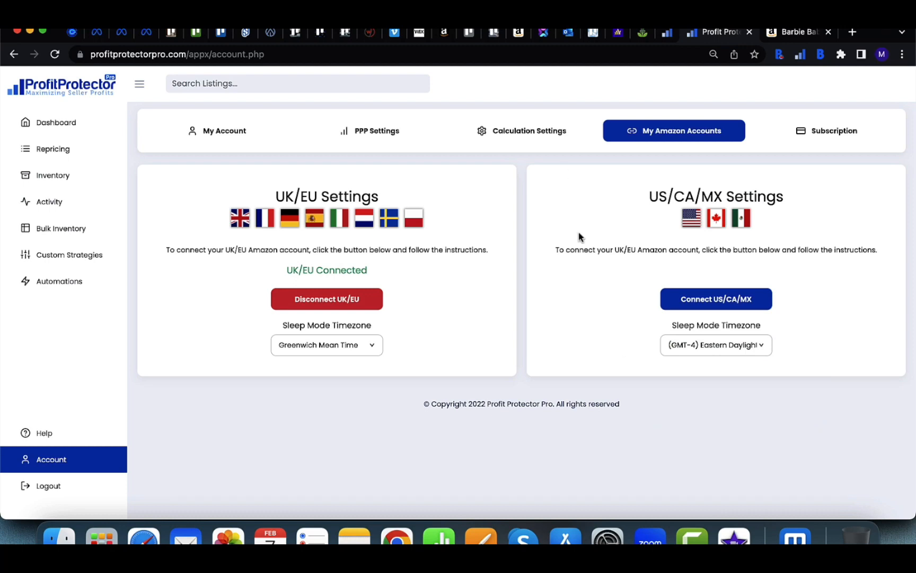
Open the Calculation Settings and review the Min & Max Automation options for each marketplace
click(535, 130)
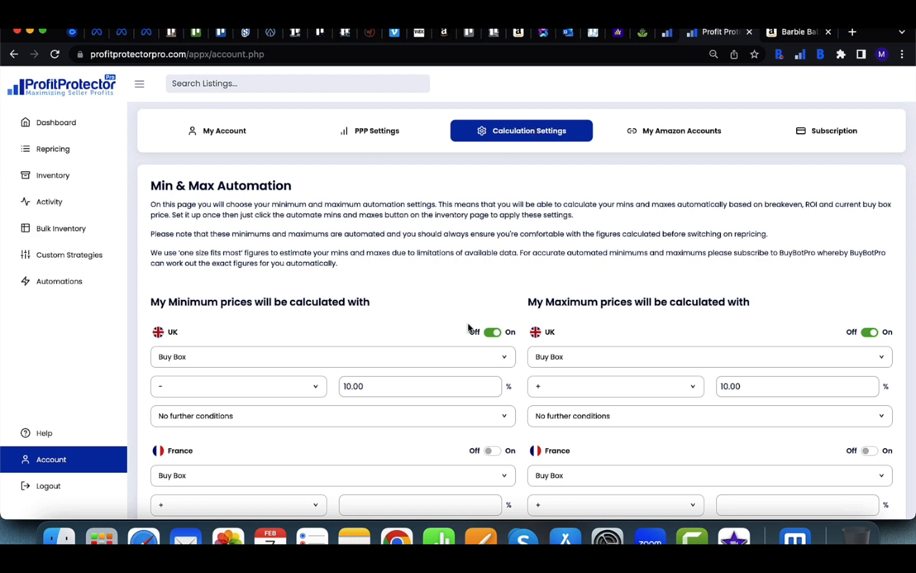
scroll(467, 326, down, 5)
scroll(468, 323, up, 5)
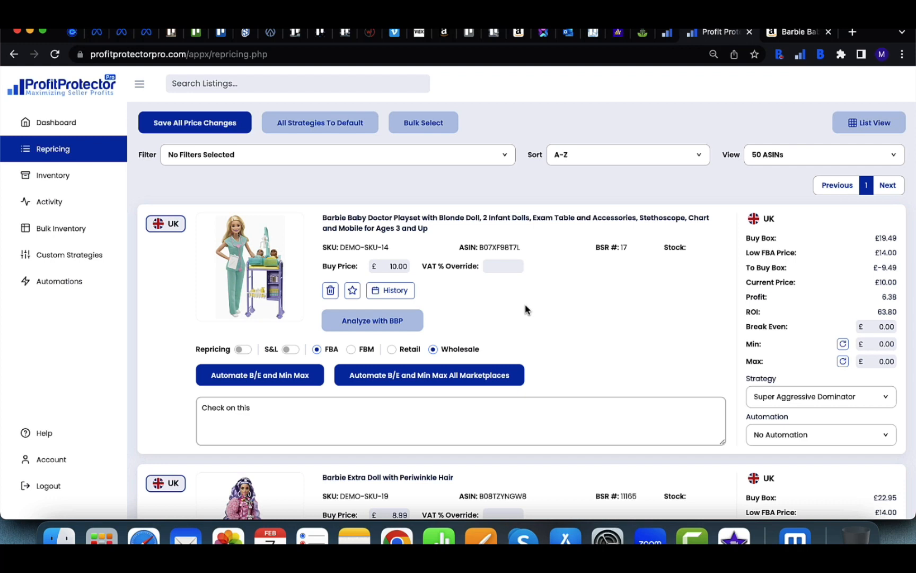
Open the Help page and browse the list of repricing strategies under Strategies Explained
click(40, 434)
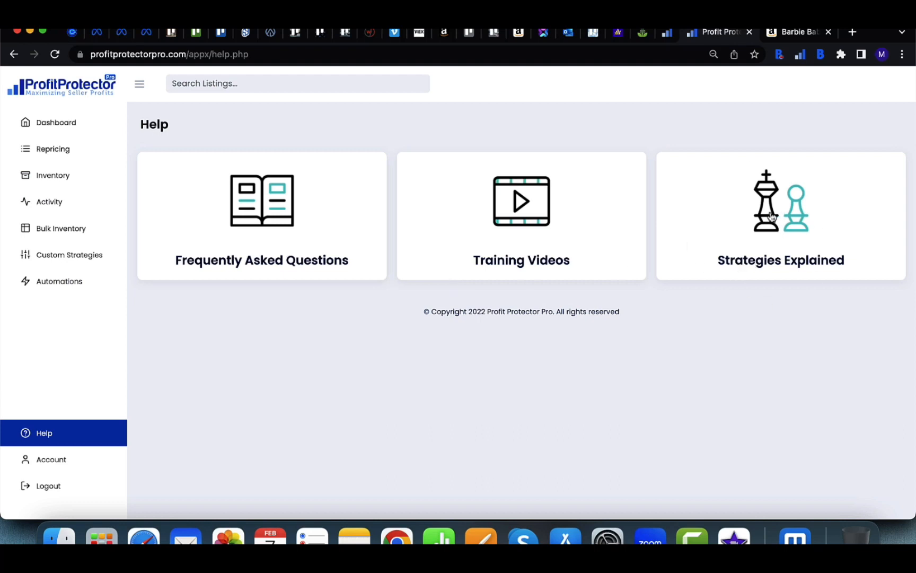
click(756, 240)
scroll(474, 353, down, 3)
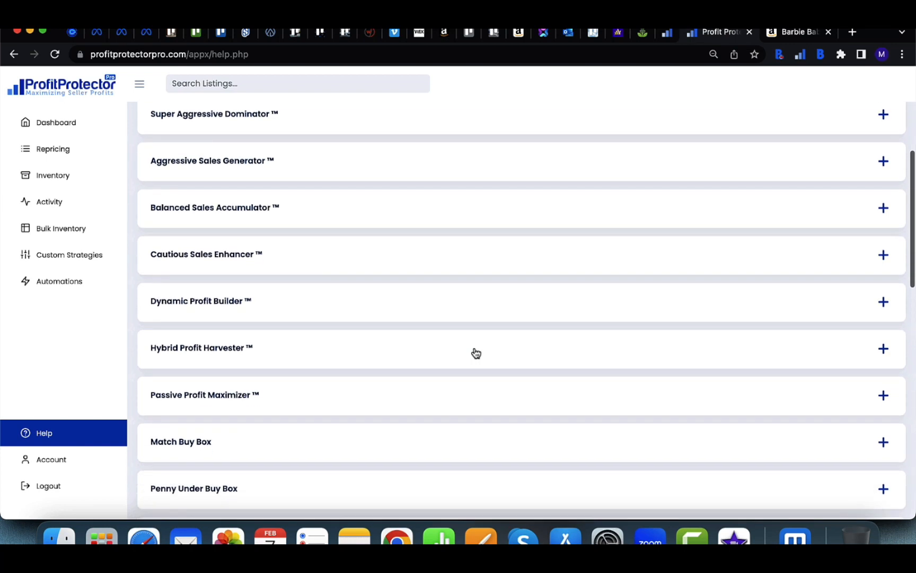
scroll(476, 352, up, 2)
scroll(476, 354, up, 1)
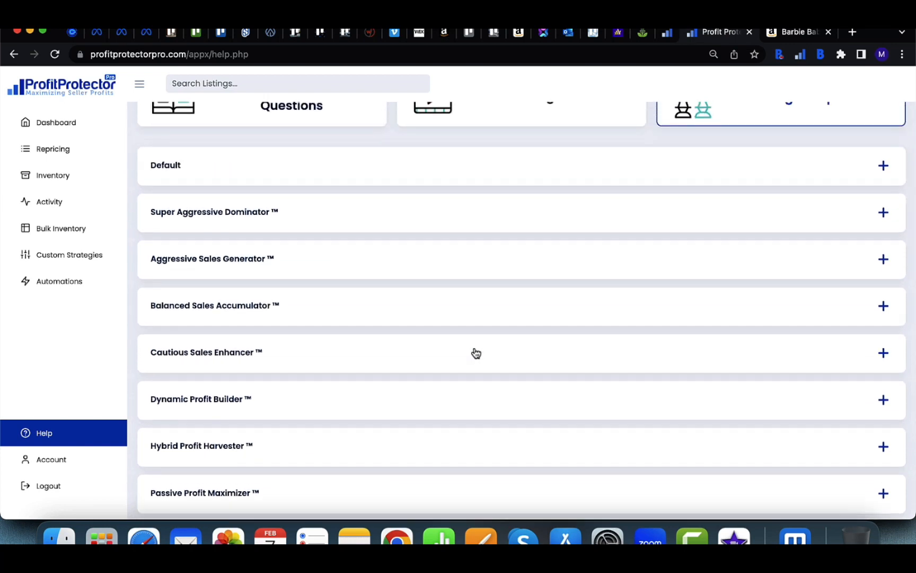
scroll(476, 353, up, 2)
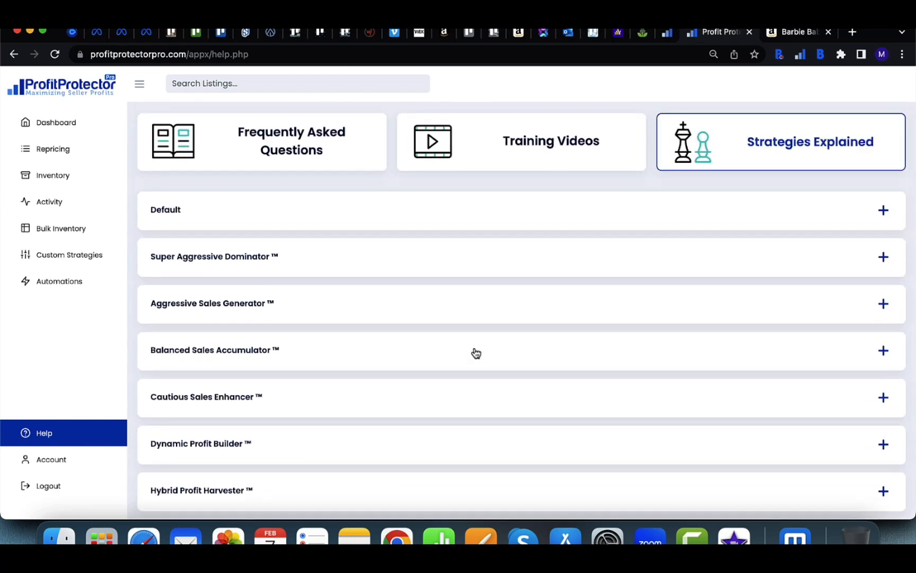